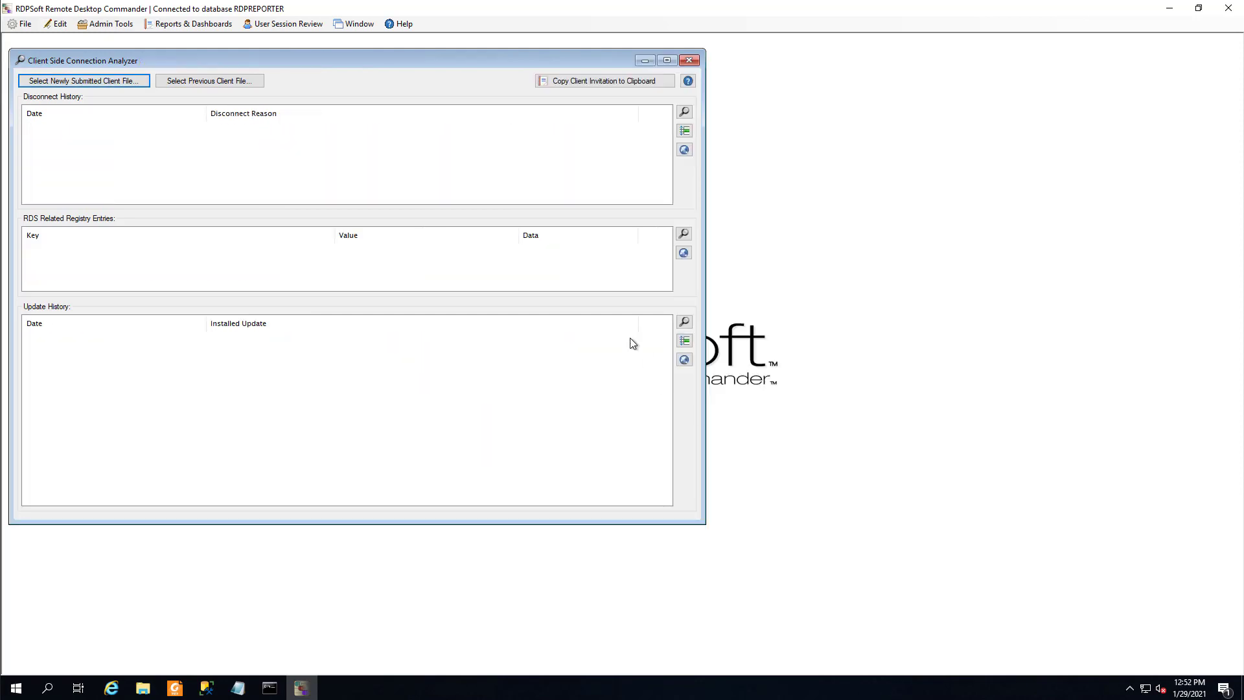
Step: Copy the client invitation and paste it into a new Notepad note
click(583, 82)
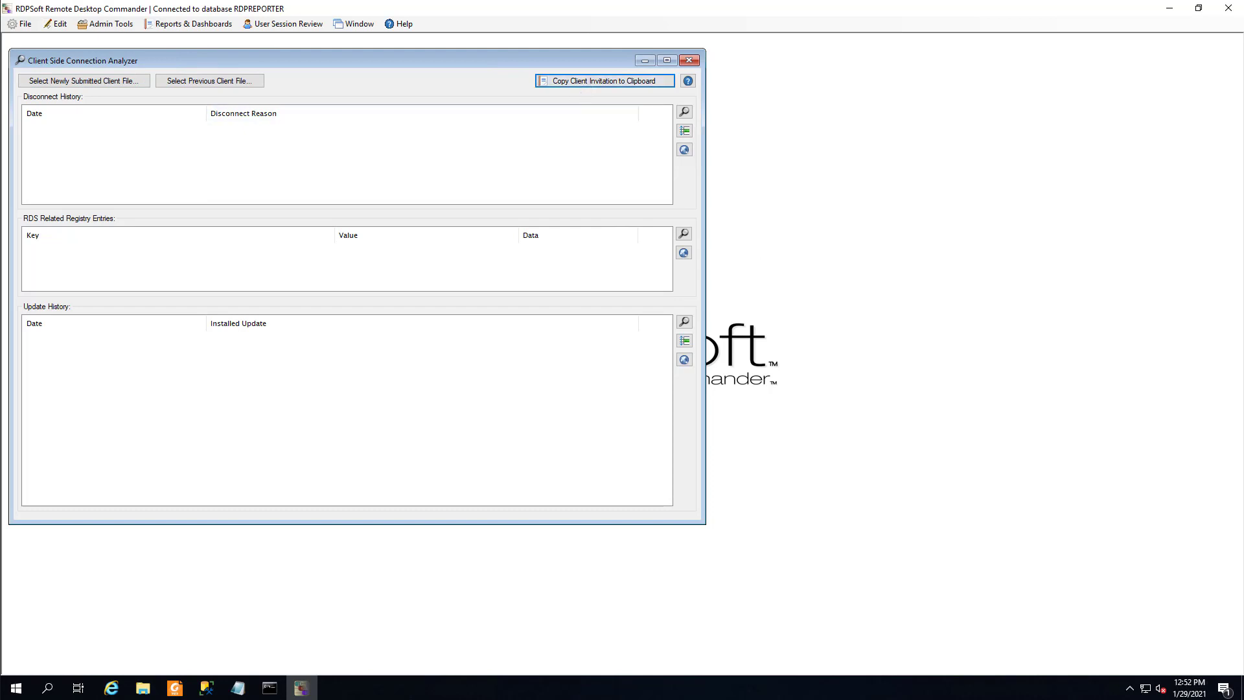
click(238, 688)
right_click(250, 263)
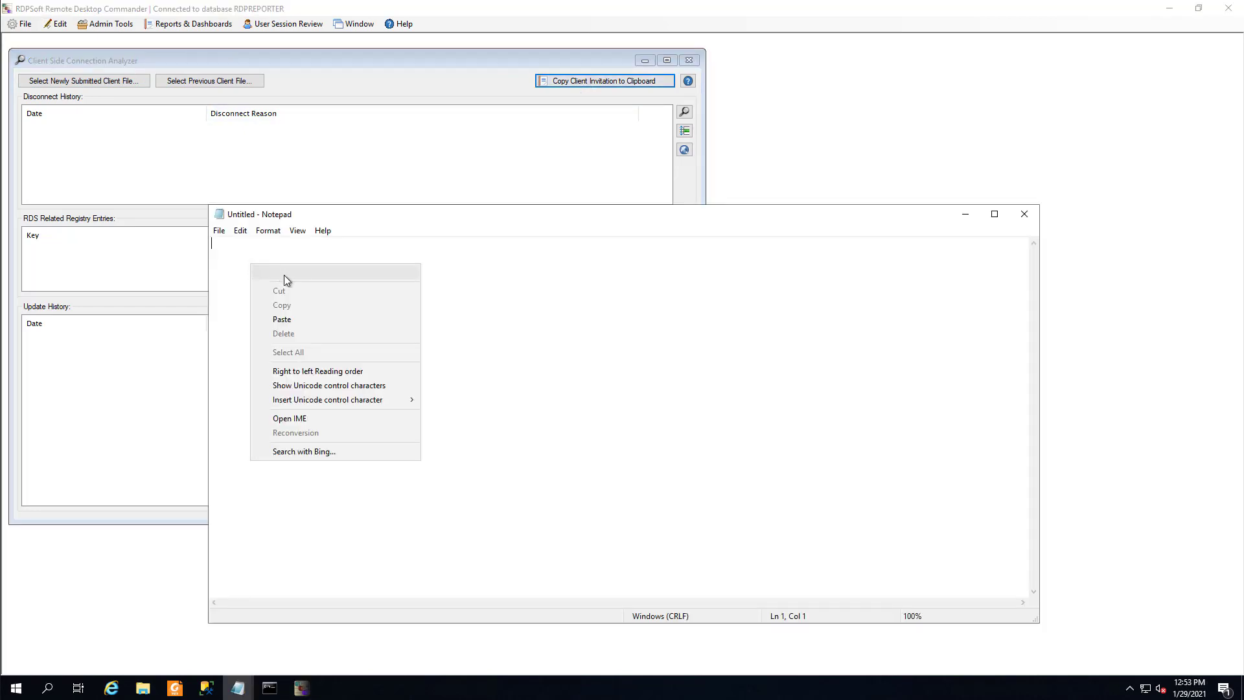
click(287, 320)
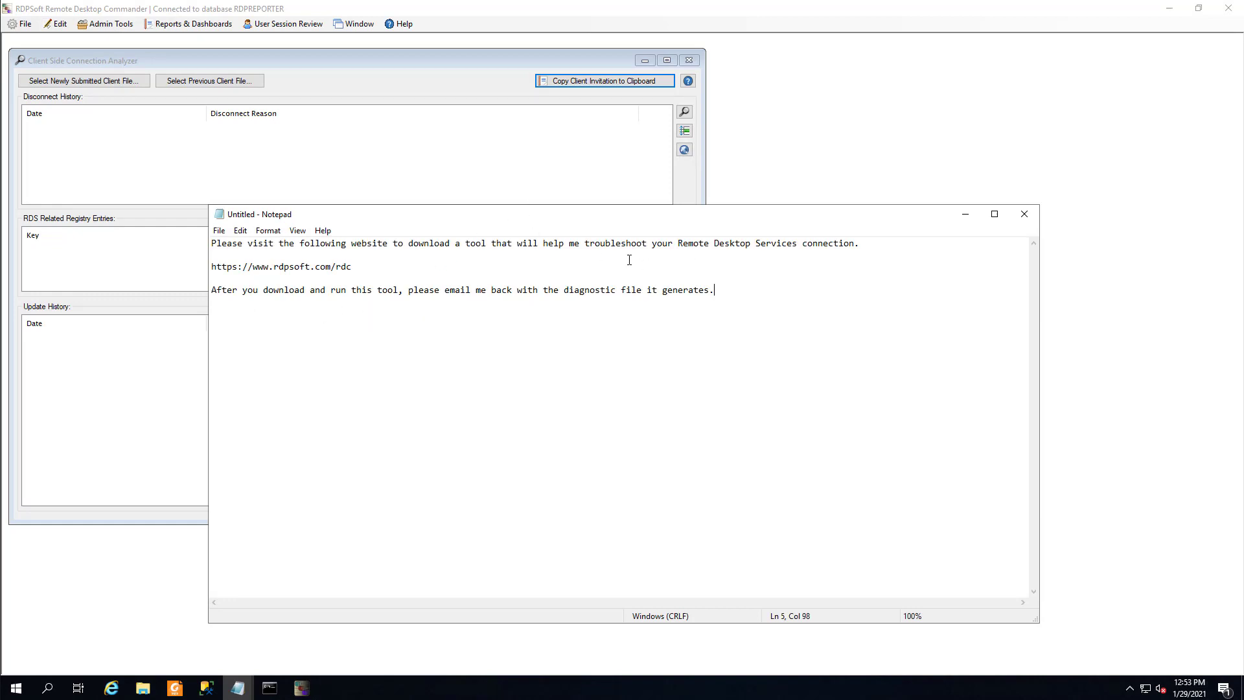
drag(357, 265, 199, 265)
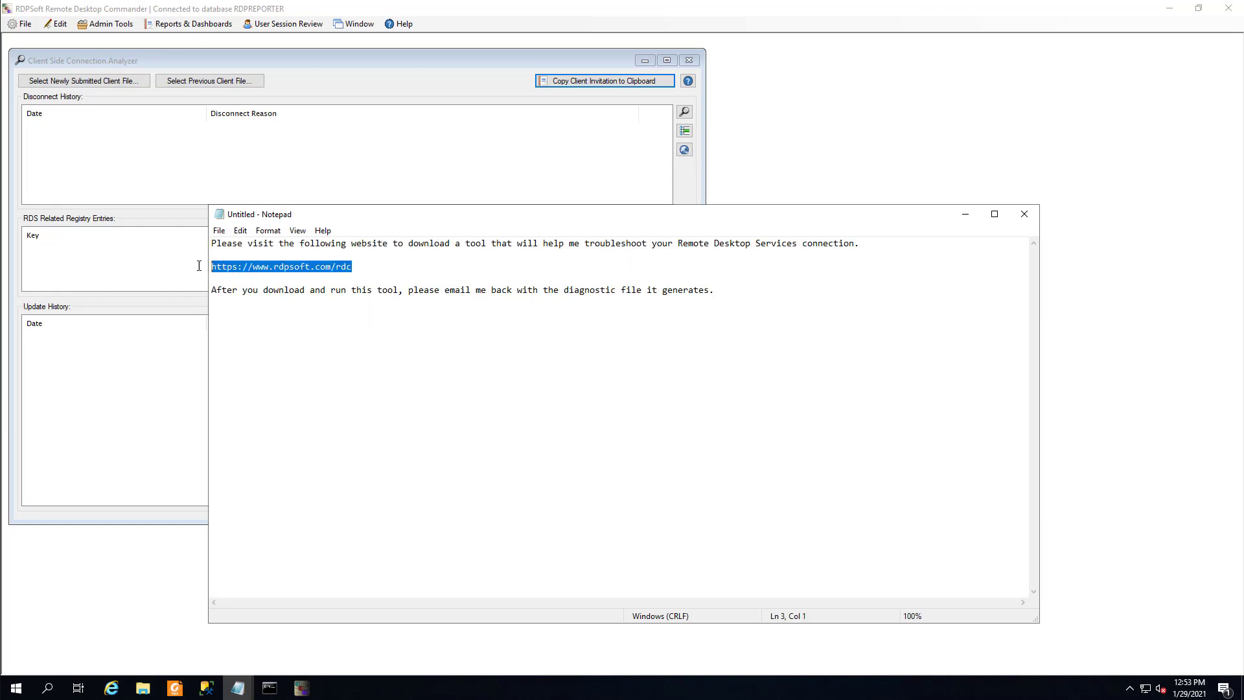
right_click(225, 266)
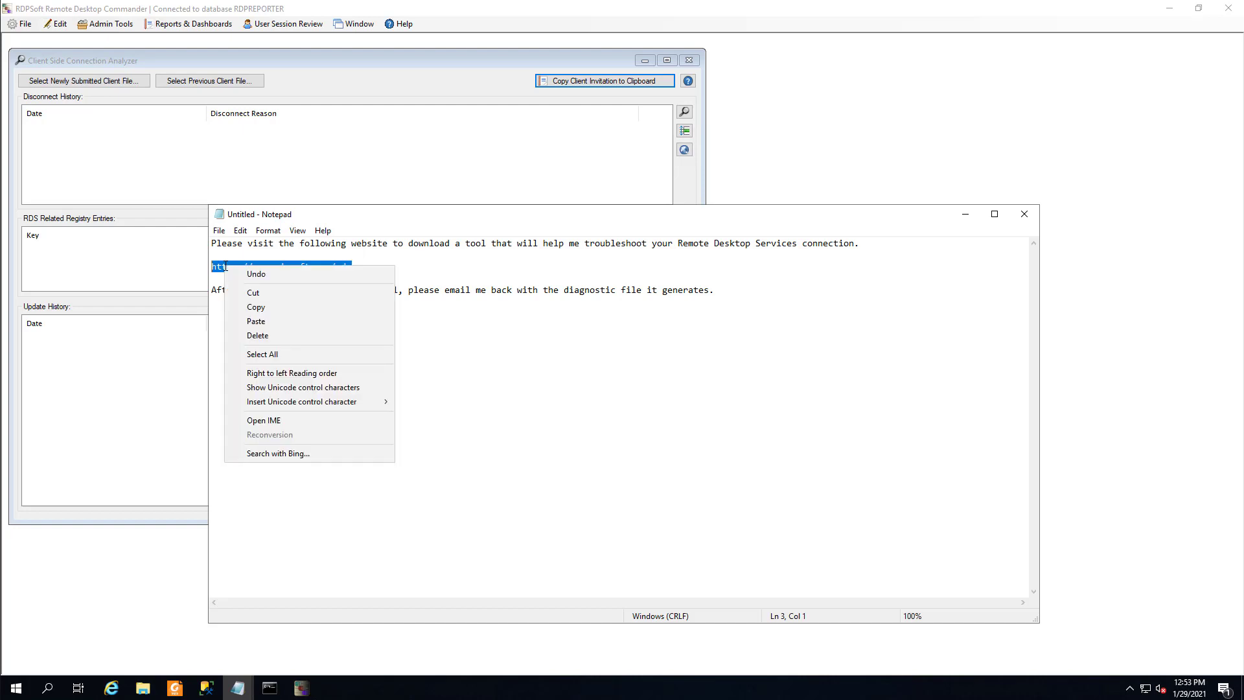
click(255, 309)
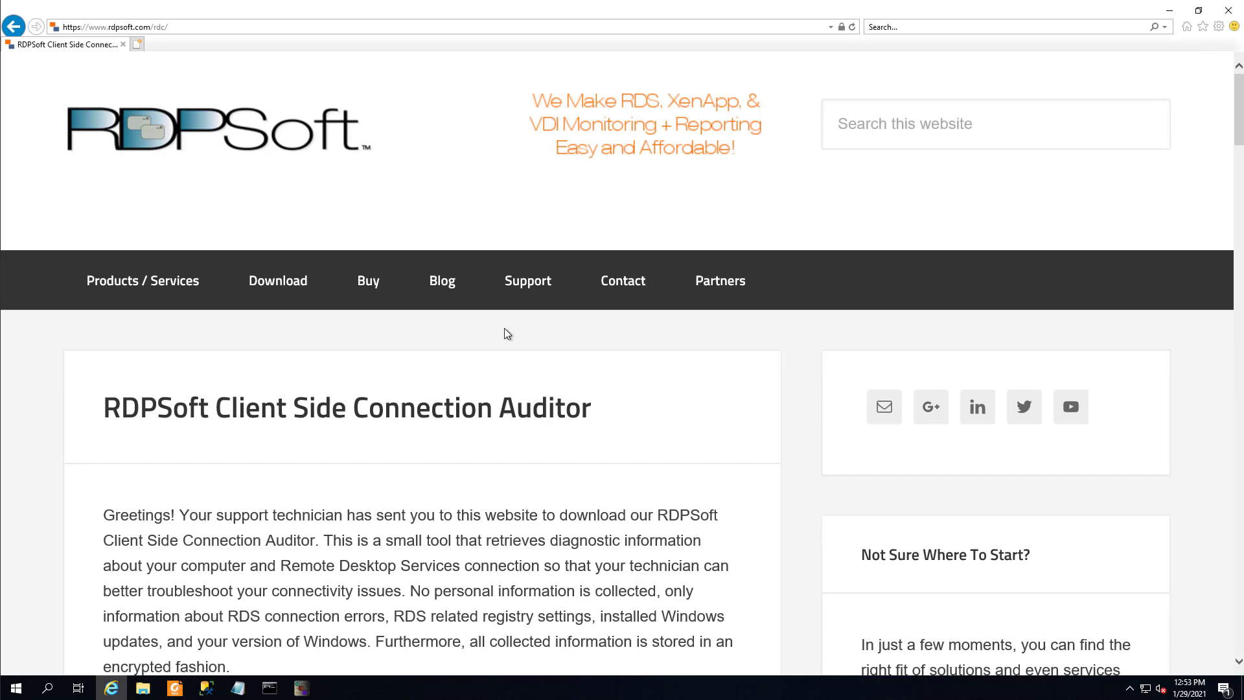
Step: Download and run the Windows 8/10/Server auditor from the rdpsoft.com/rdc page
scroll(504, 328, down, 4)
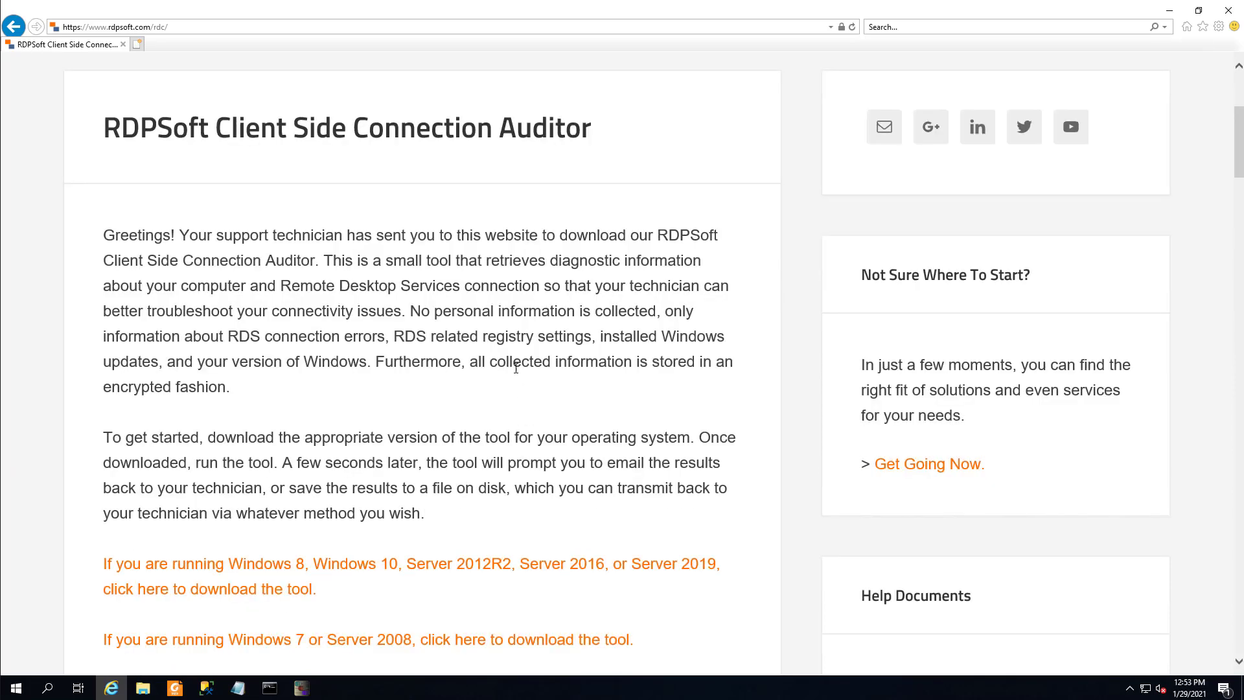
scroll(515, 367, down, 3)
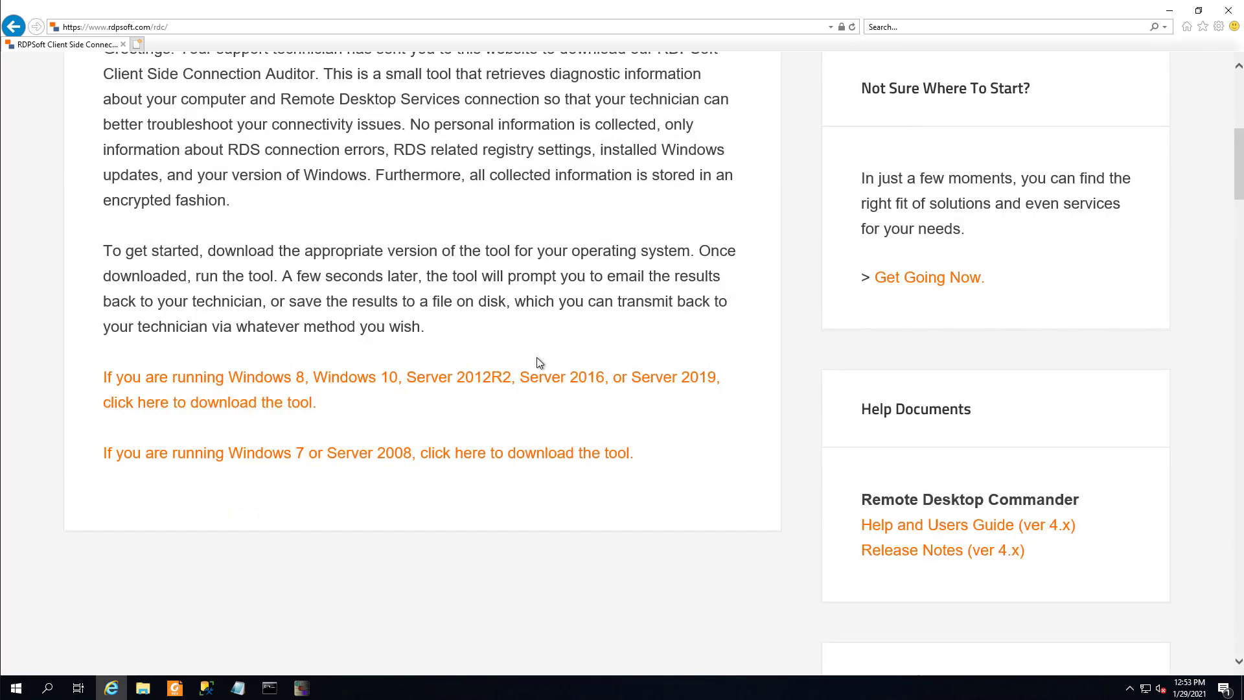
click(280, 380)
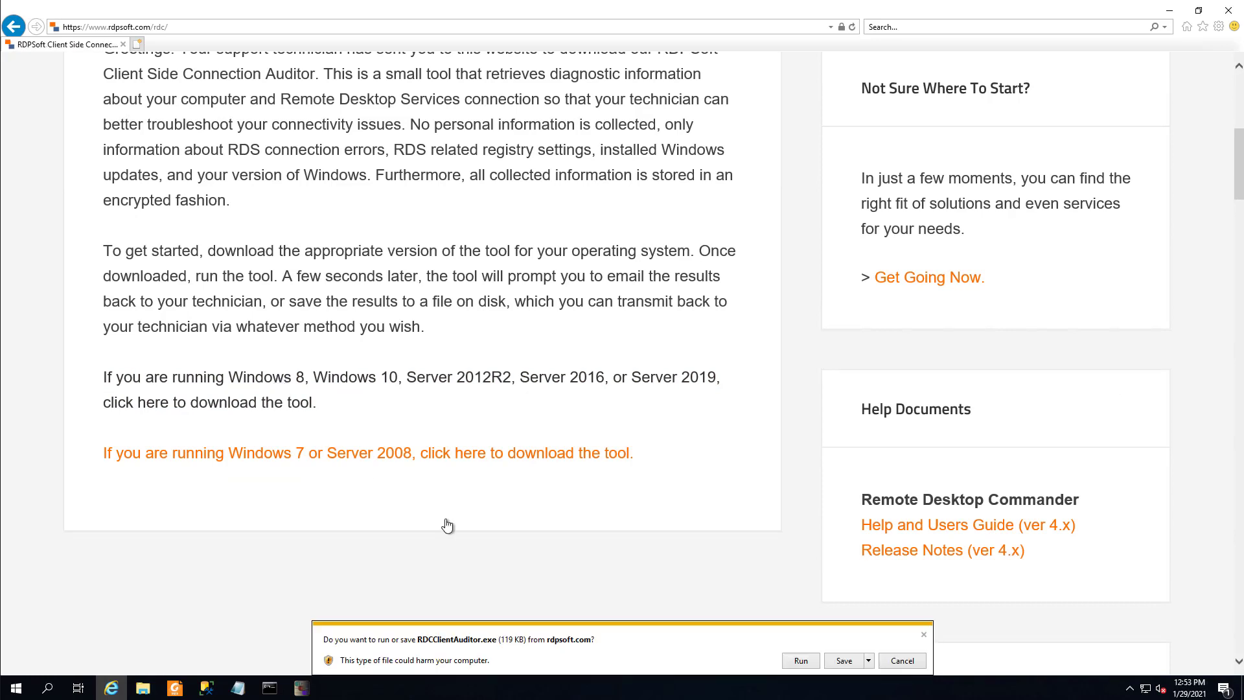
click(843, 661)
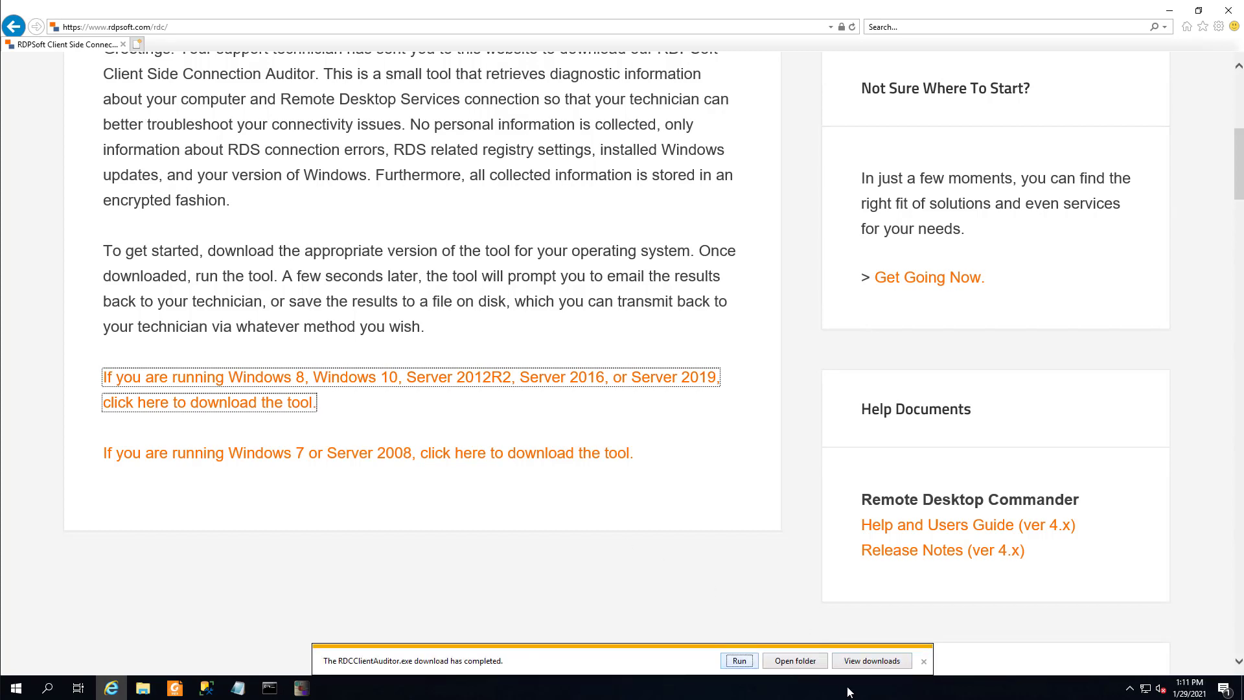
click(737, 662)
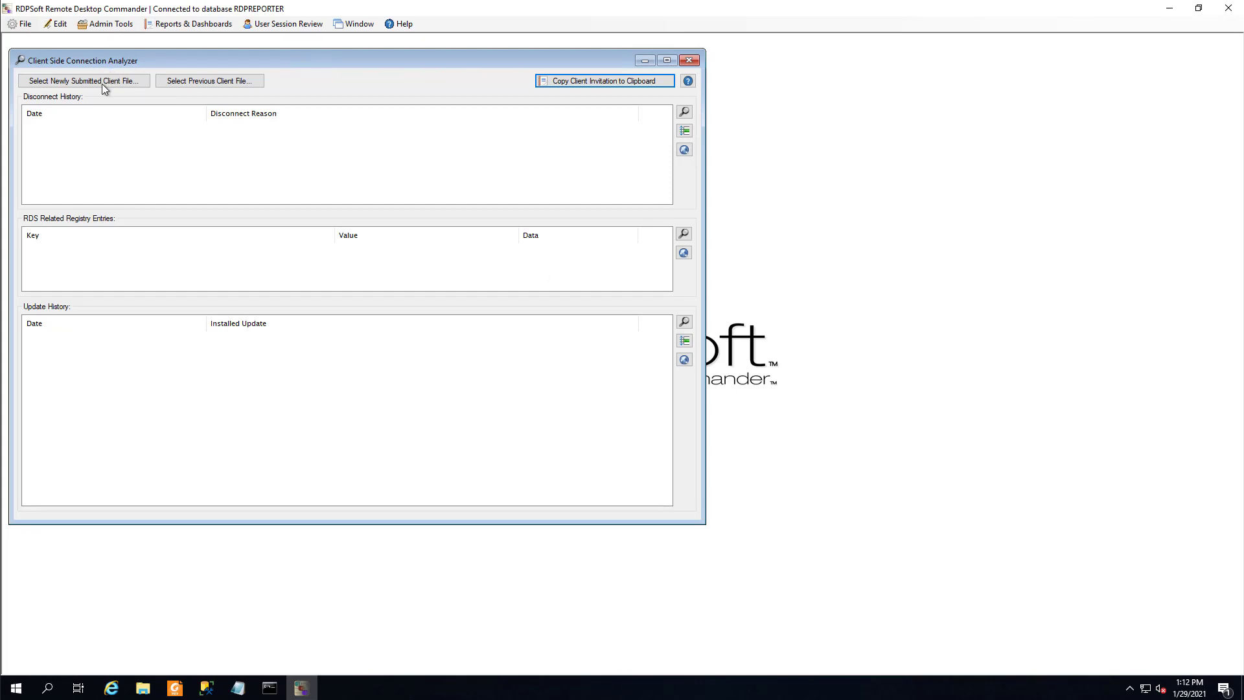
Step: Load the 1/27/2021 client diagnostic file from the Desktop into the analyzer
click(102, 83)
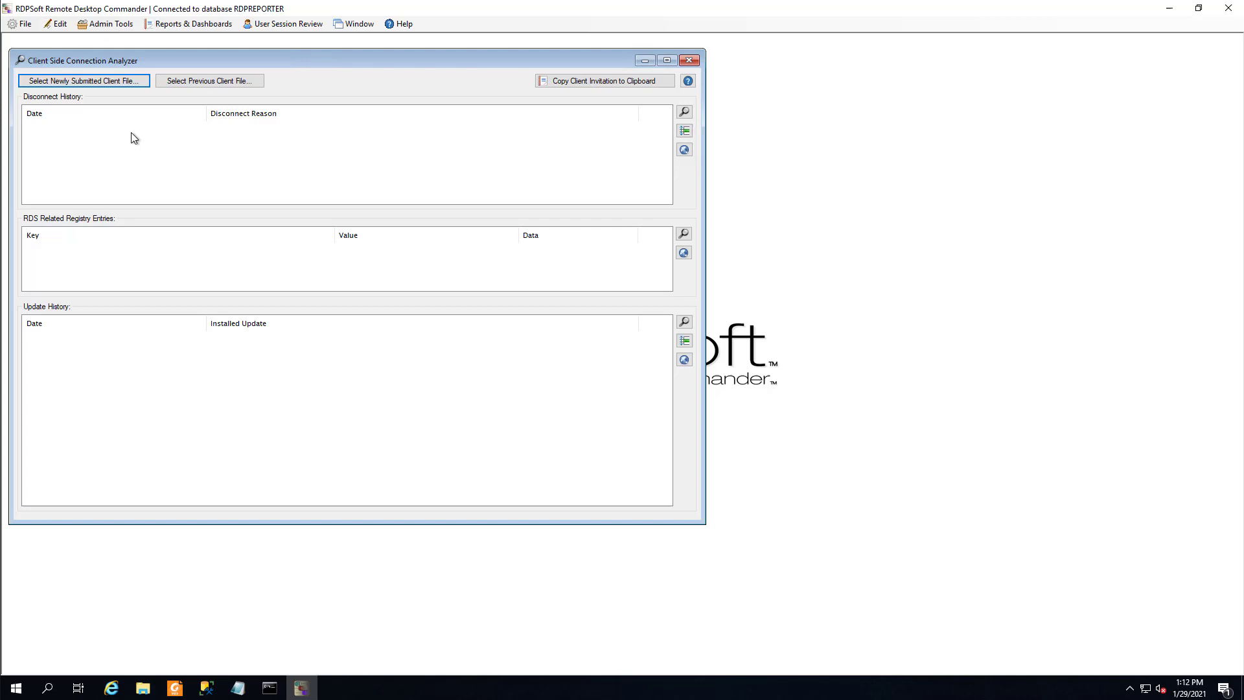
click(105, 83)
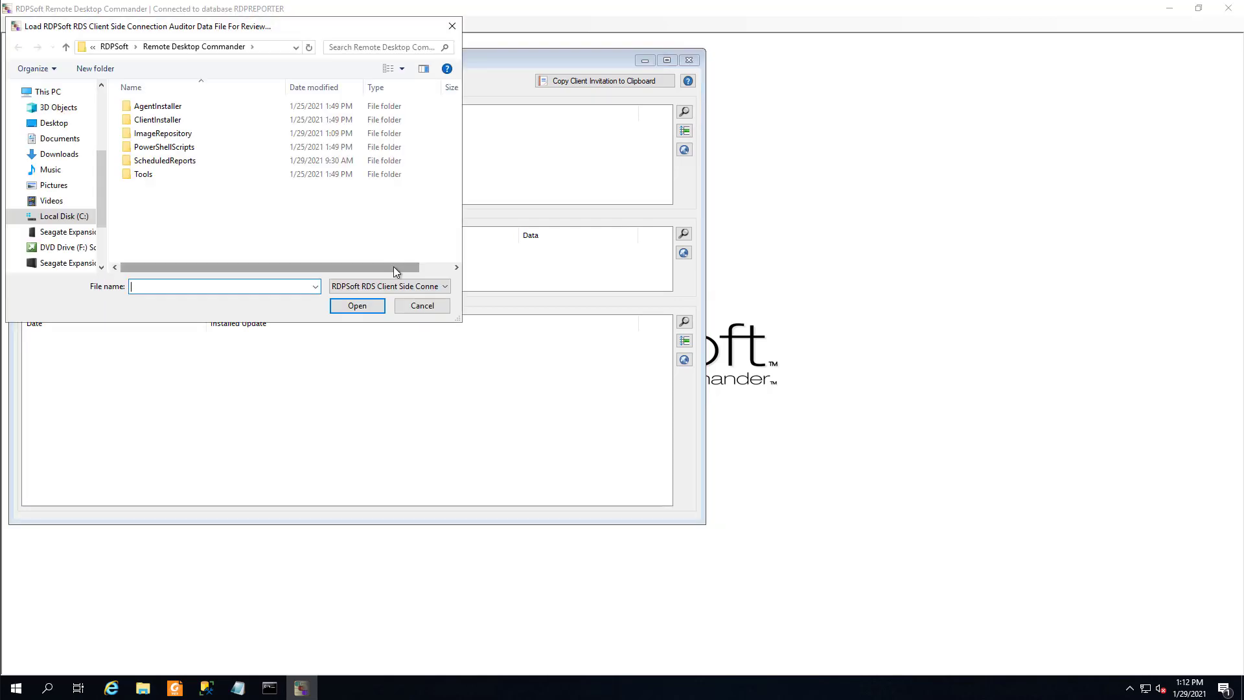
click(49, 123)
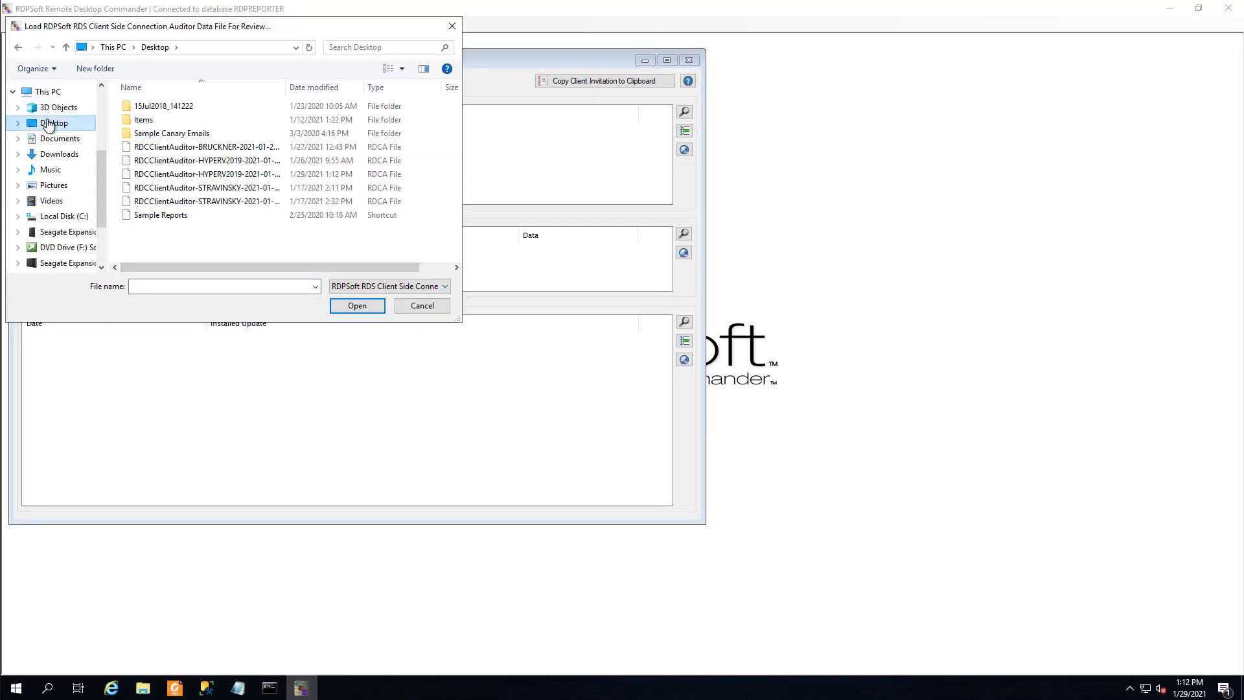
click(183, 147)
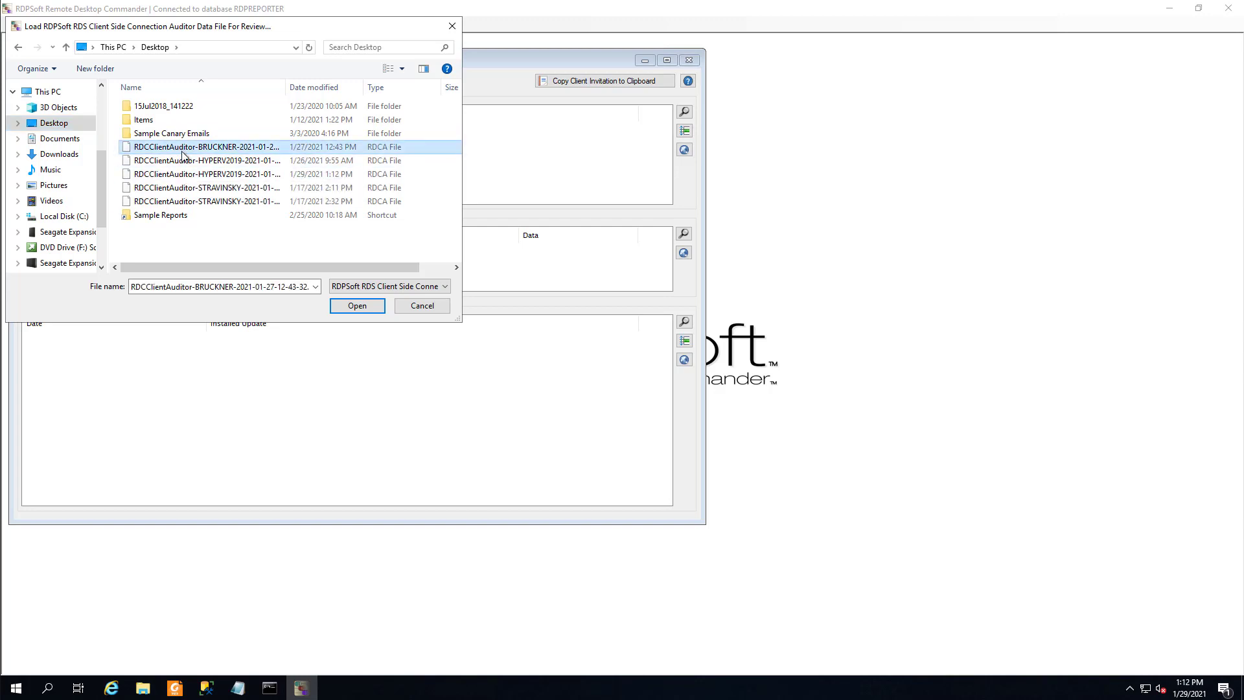
click(360, 306)
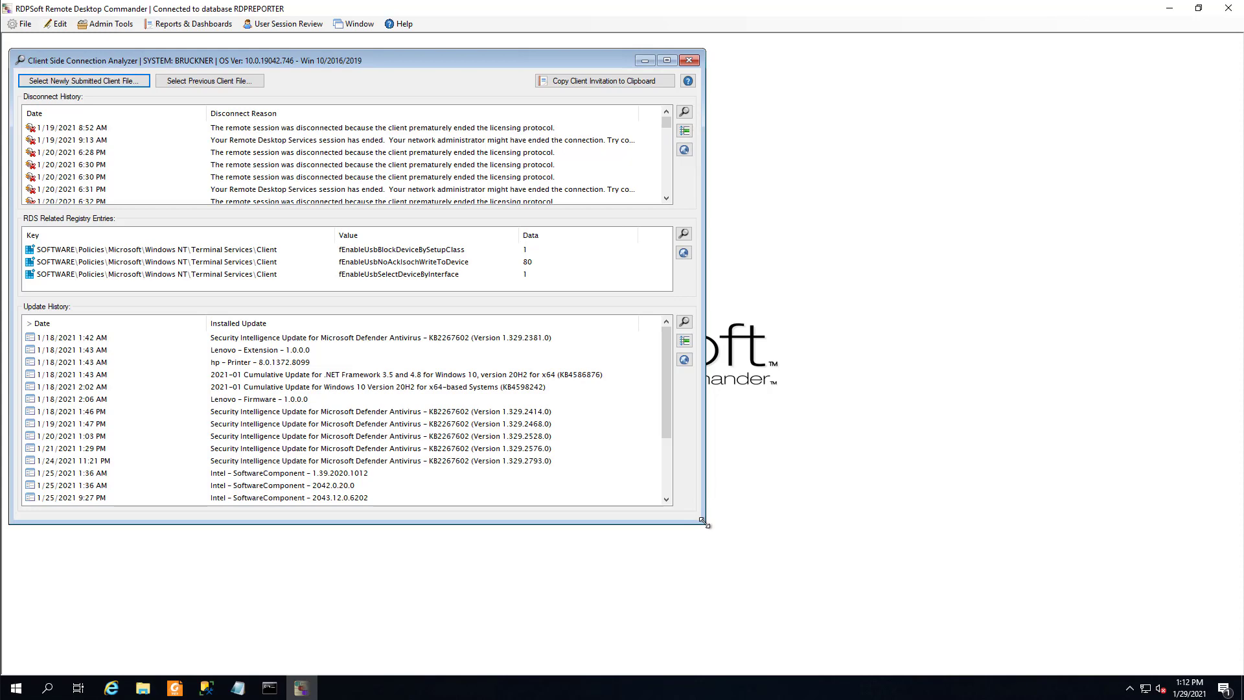
Step: Enlarge the window and open details of the 1/27/2021 12:42 PM disconnect
drag(707, 524, 888, 660)
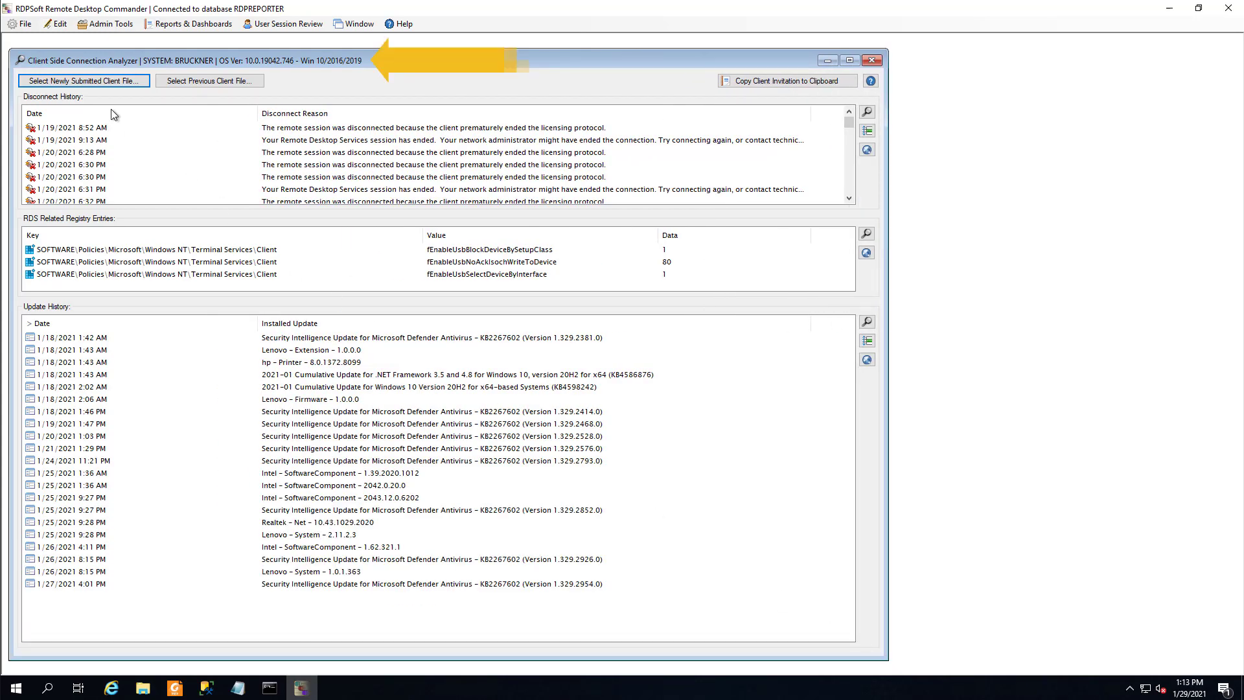
click(60, 130)
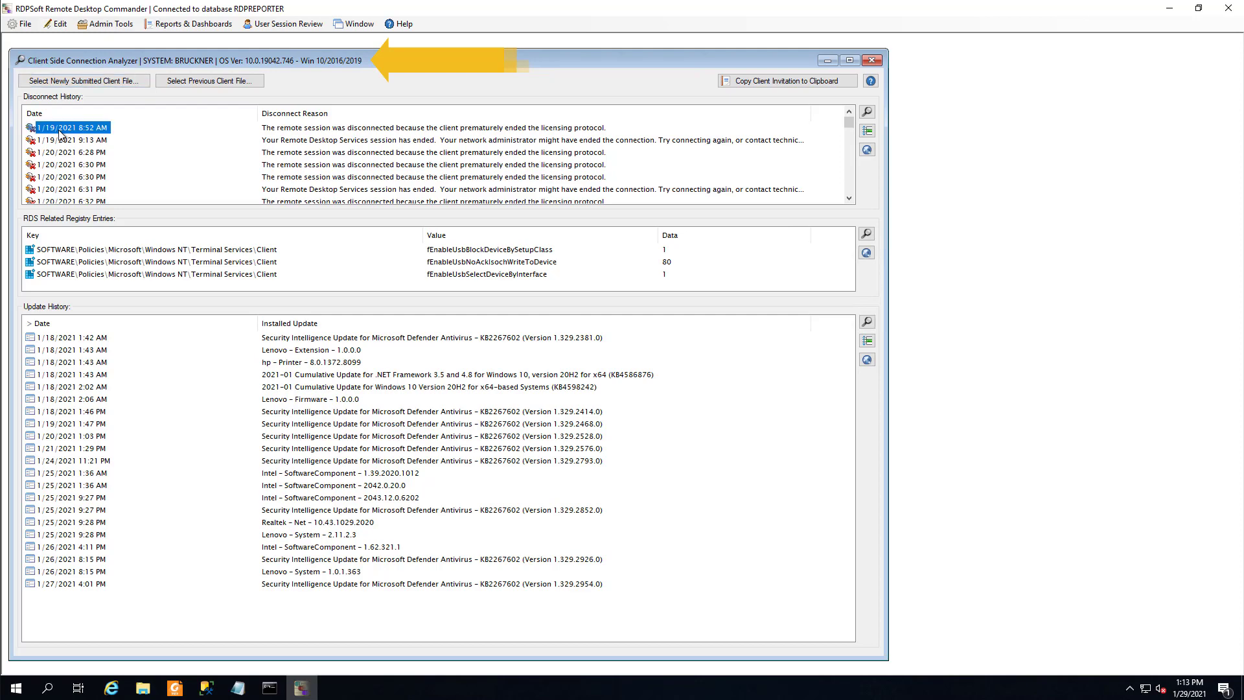
scroll(60, 133, down, 1)
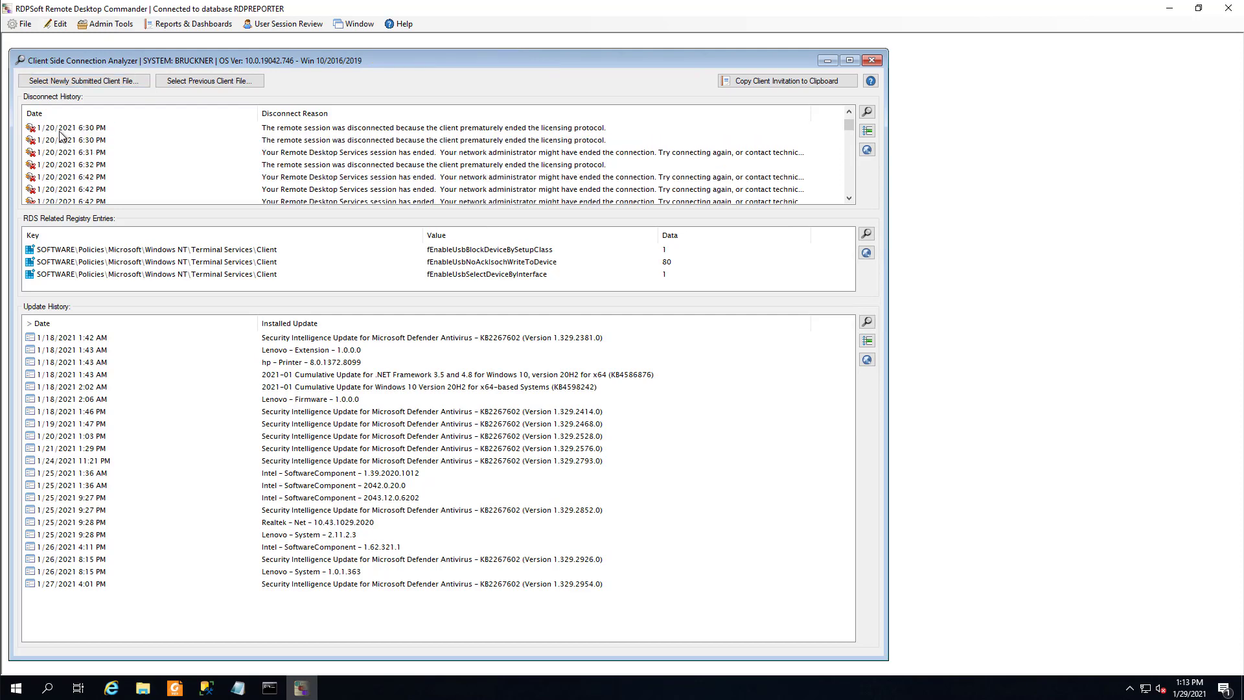
scroll(60, 134, down, 8)
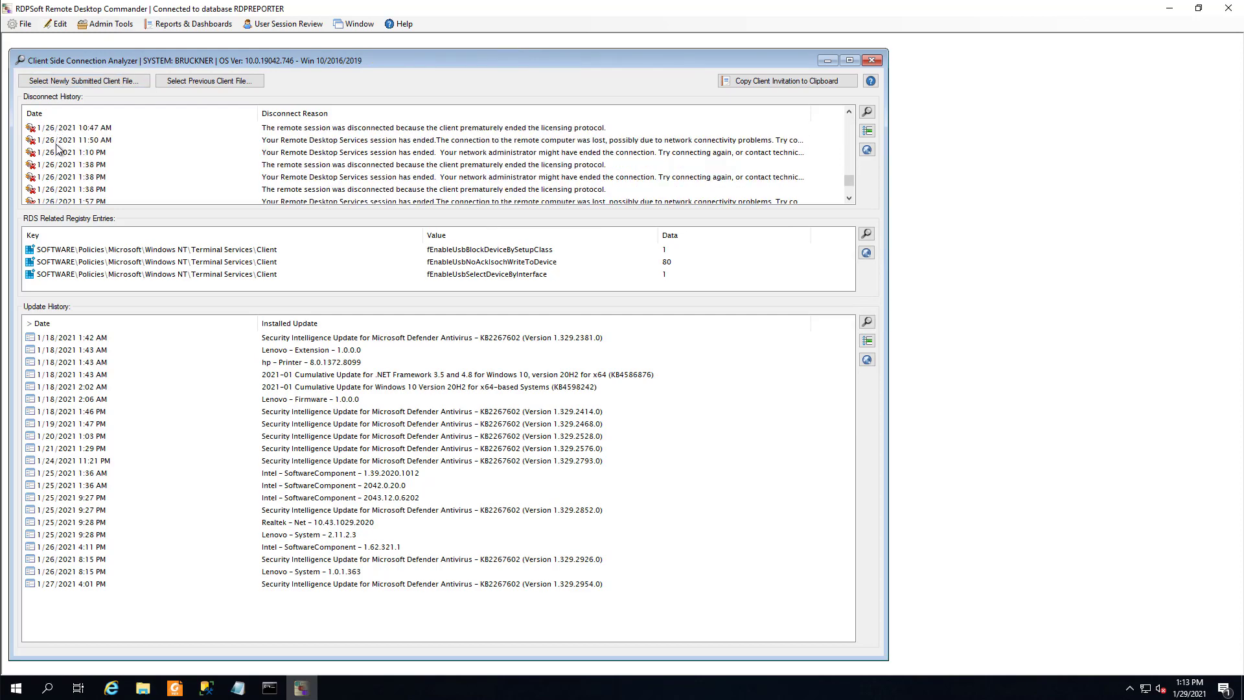
scroll(57, 149, down, 5)
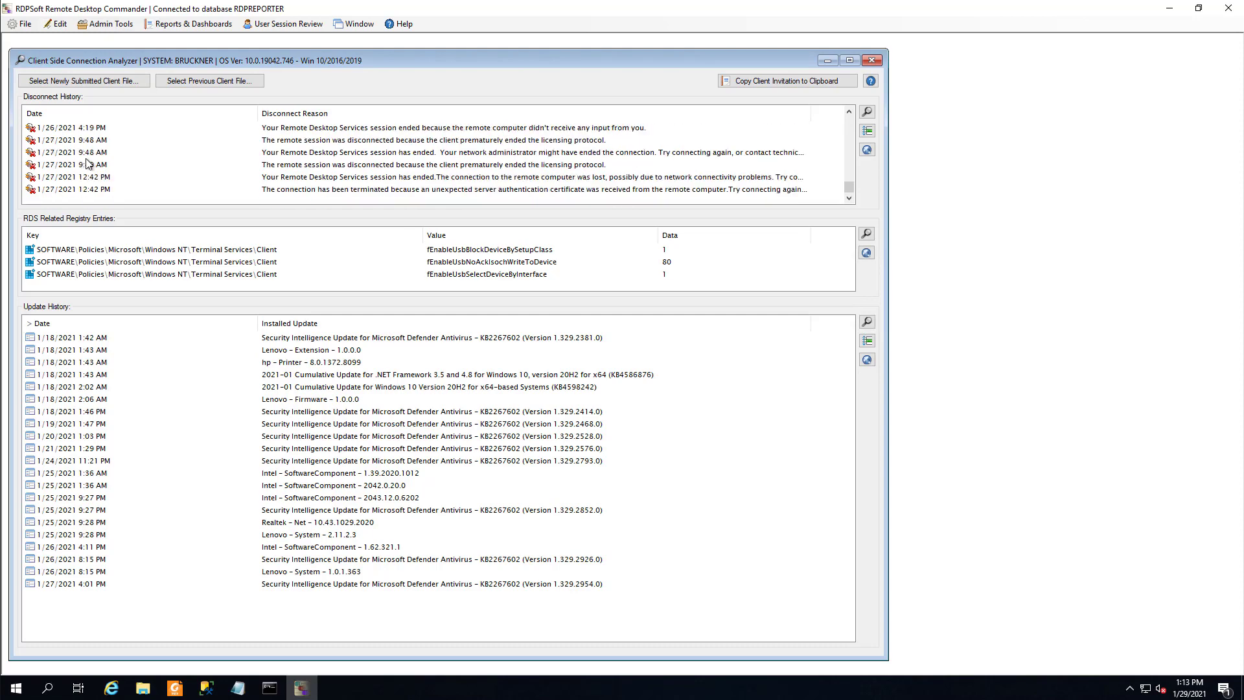
click(88, 193)
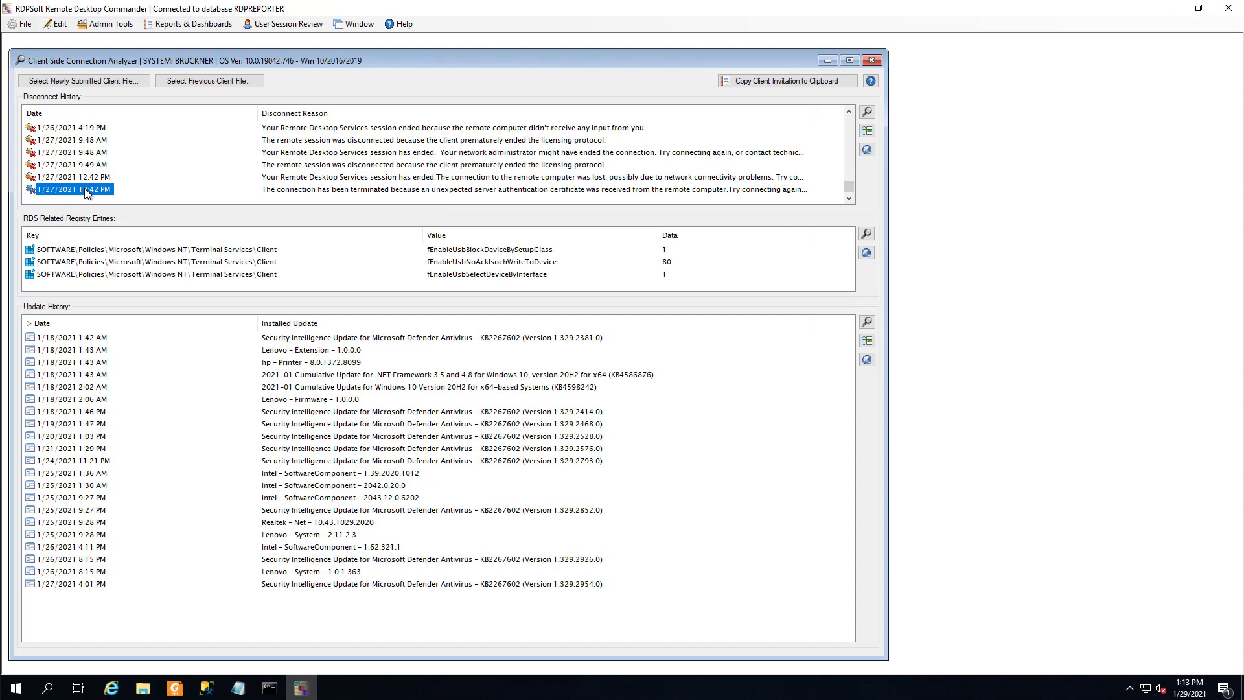
double_click(86, 189)
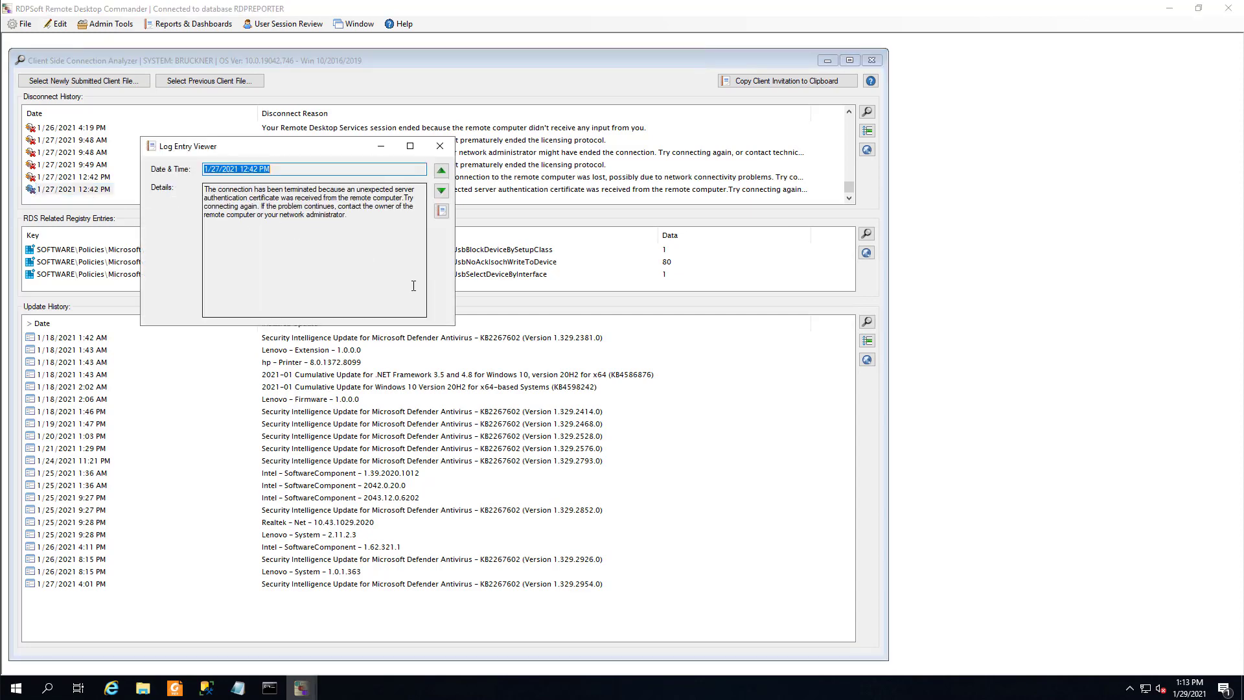
Step: Step back through earlier disconnects to 1/26/2021 4:19 PM, close the viewer, select the first RDS registry entry
click(441, 173)
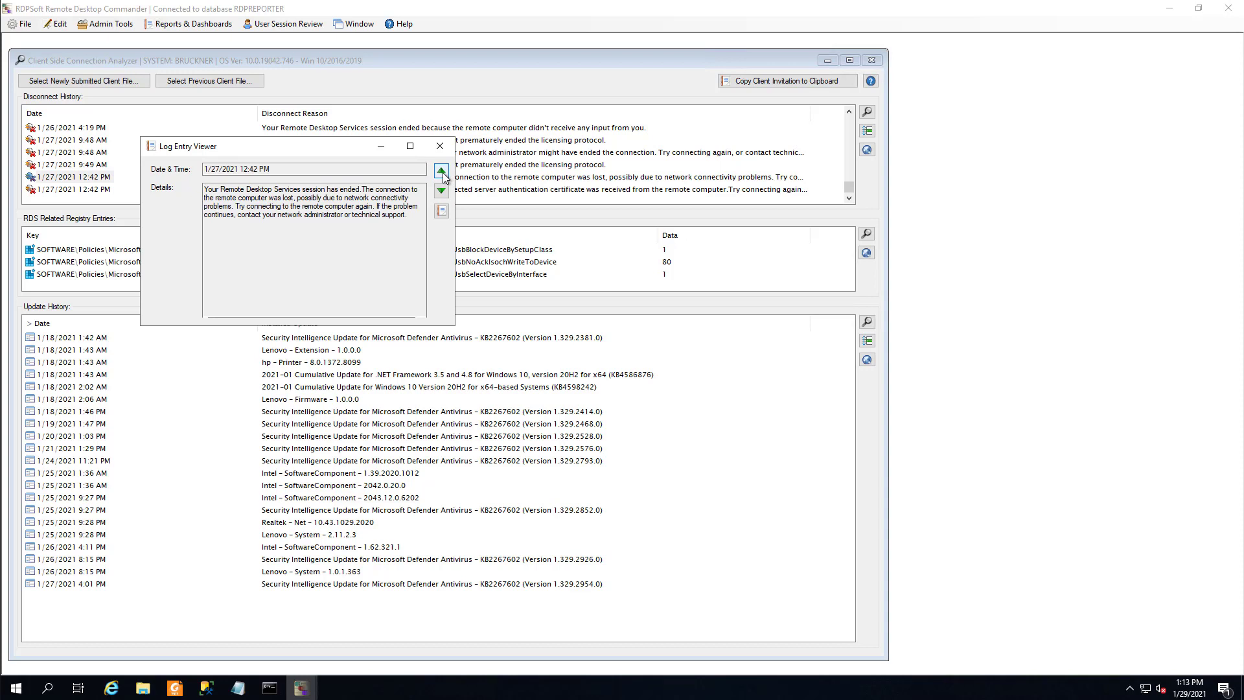
click(441, 172)
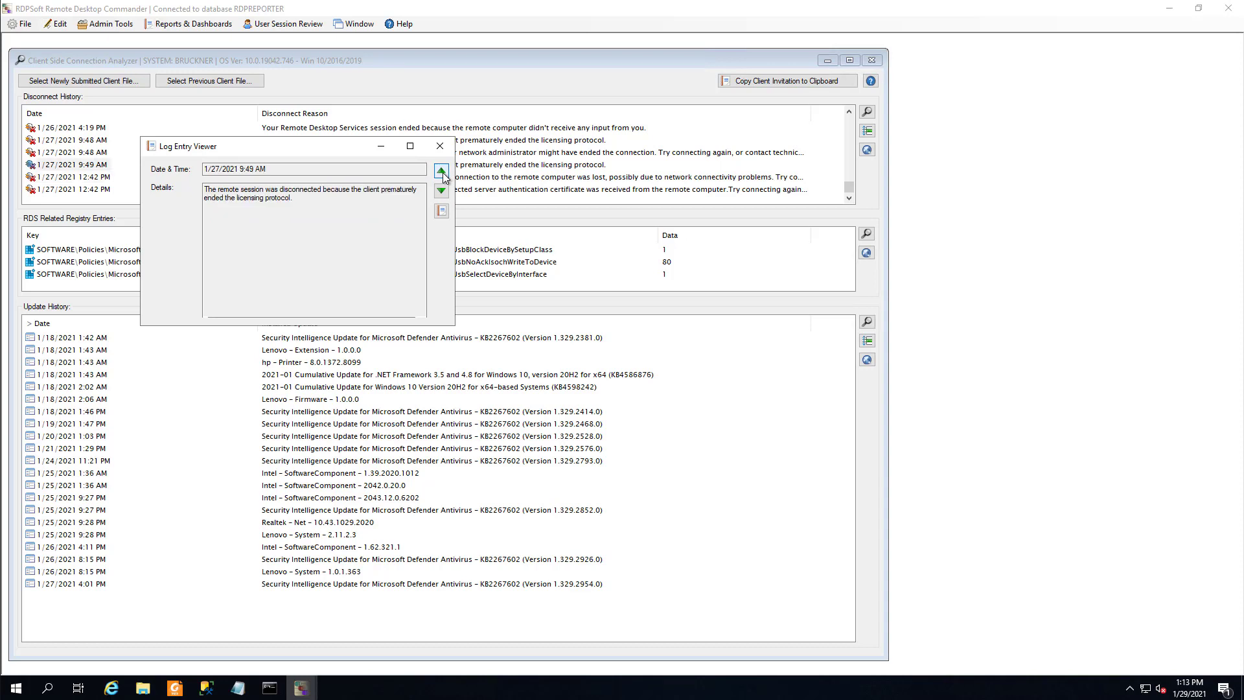
click(441, 171)
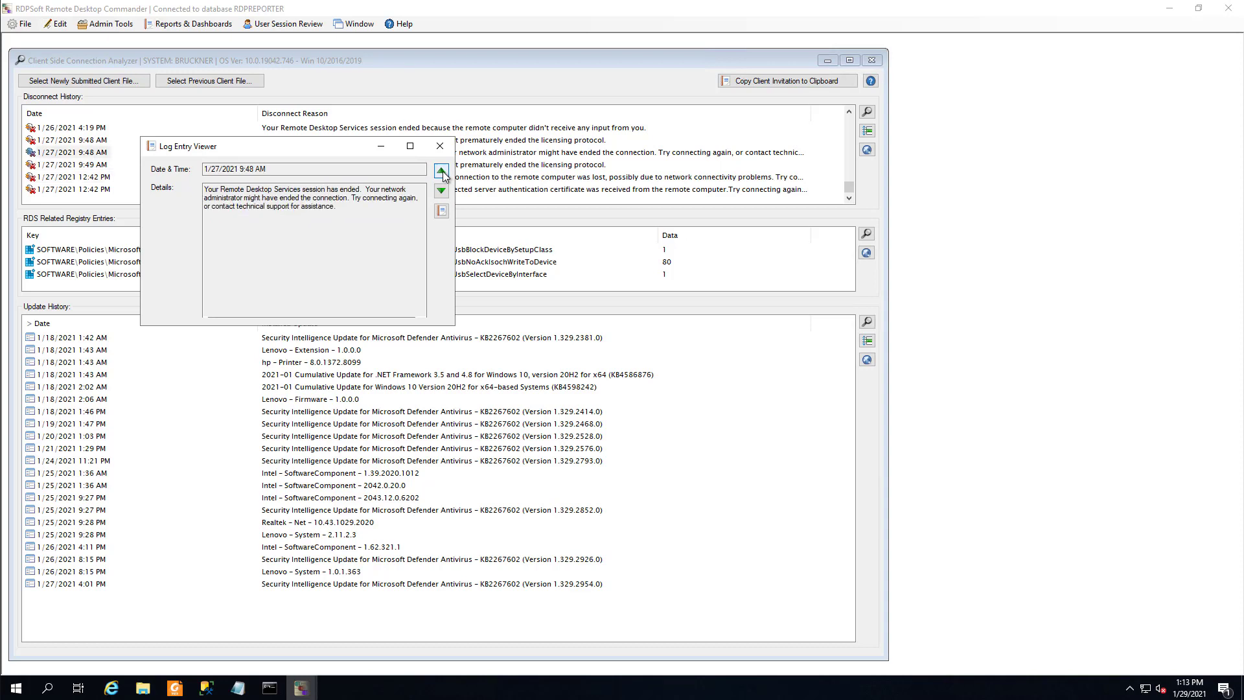
click(441, 171)
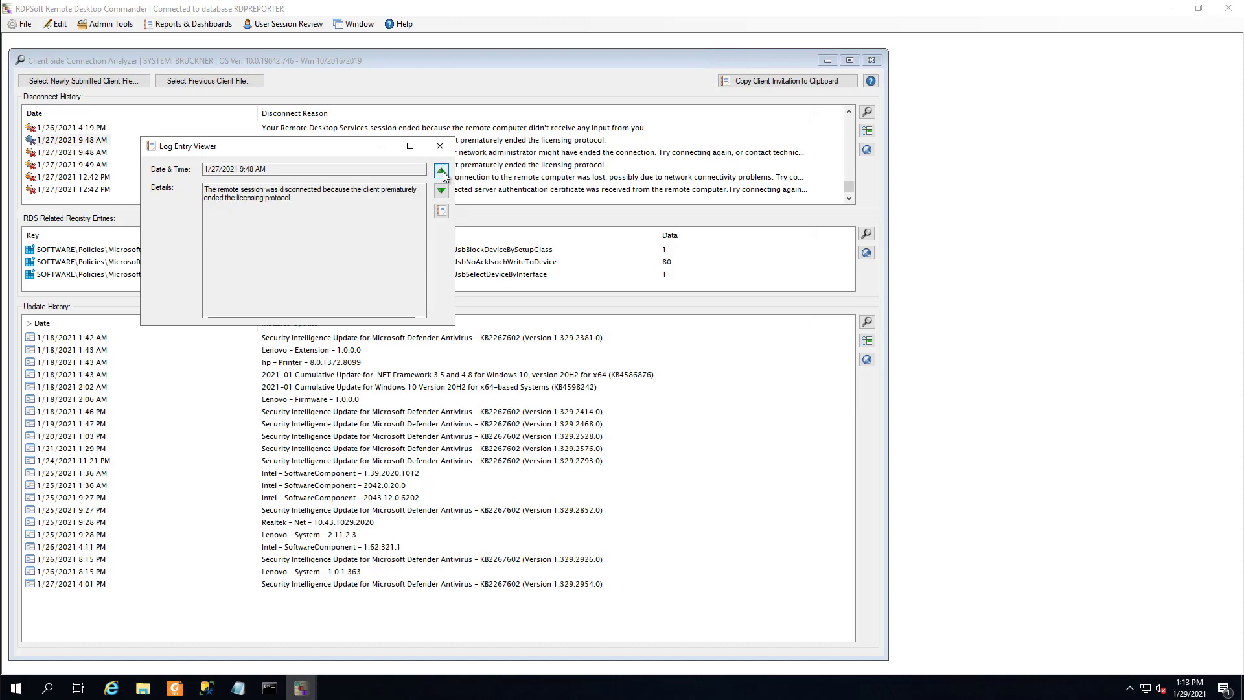
click(441, 171)
key(Escape)
click(167, 252)
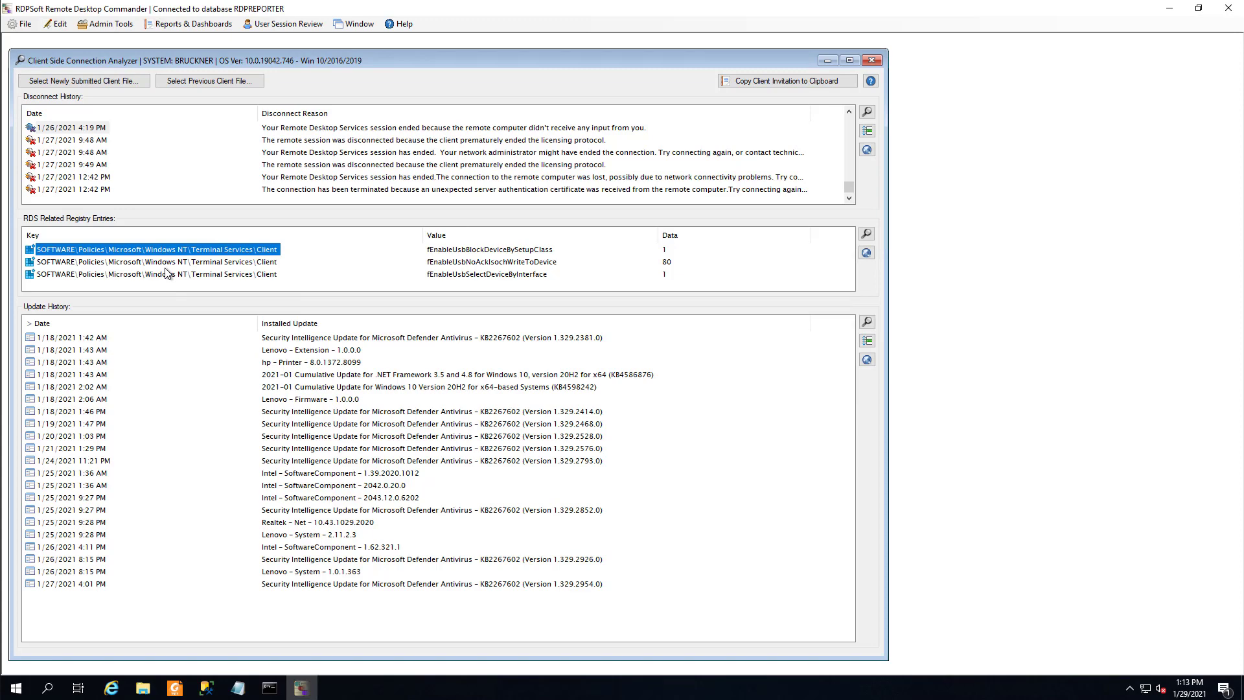
click(73, 387)
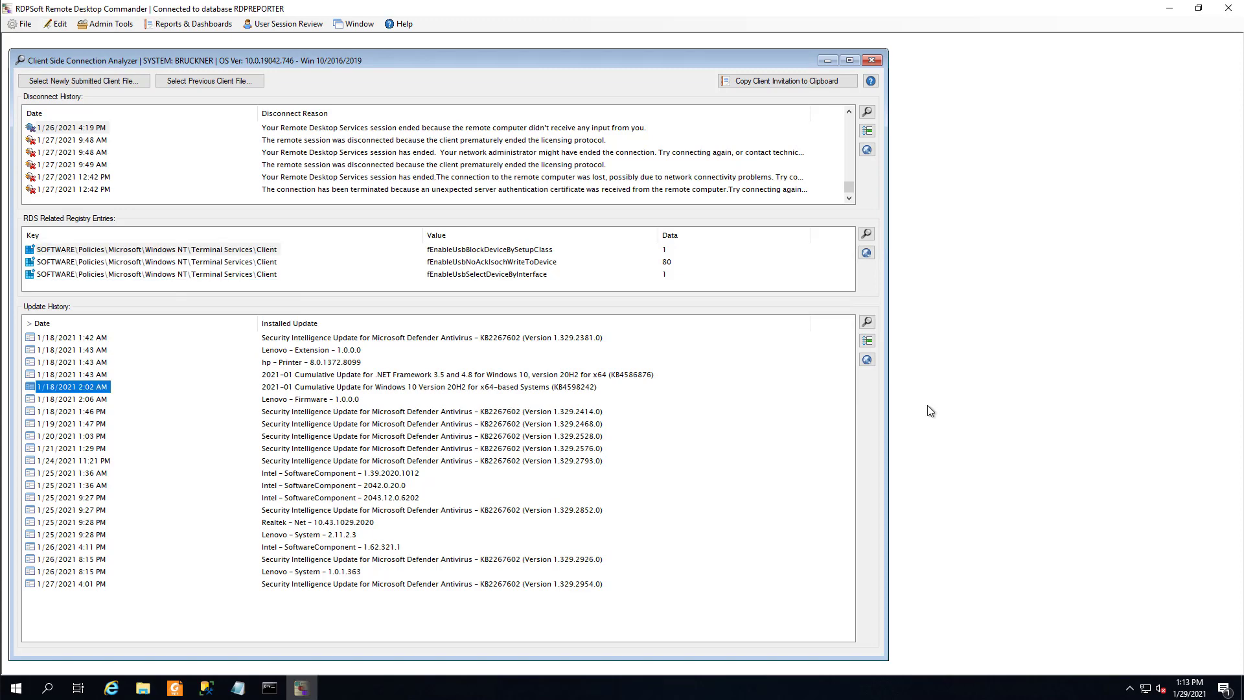
click(867, 361)
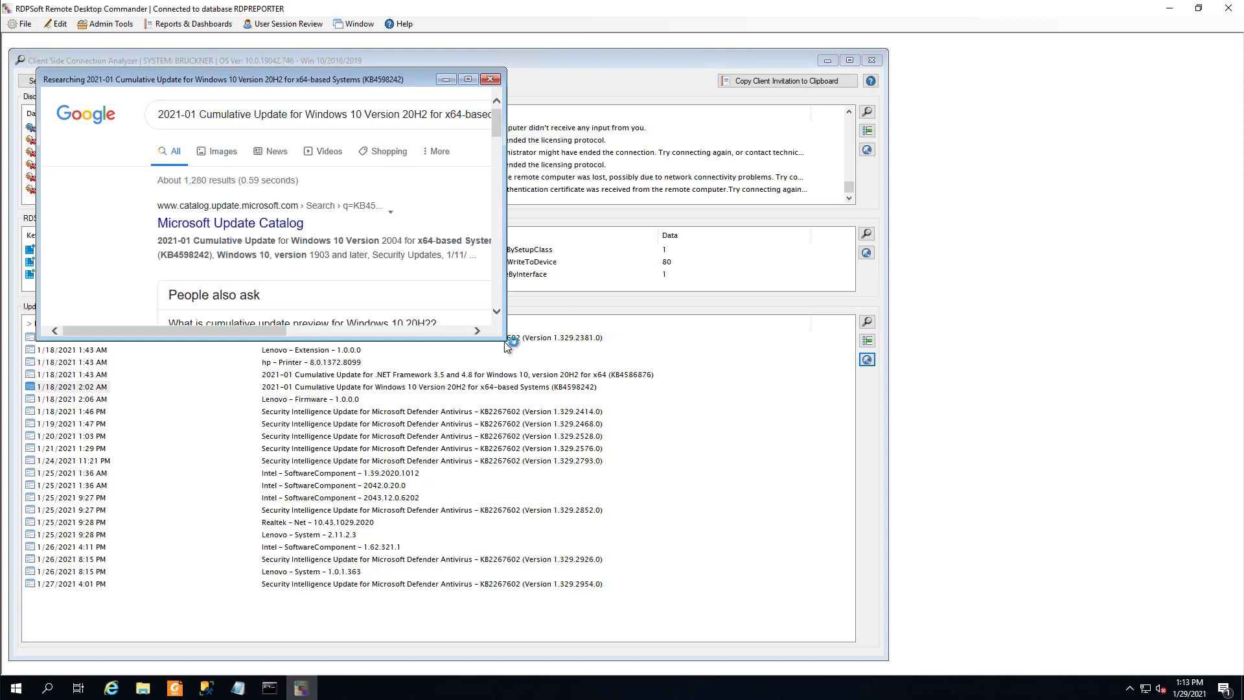
drag(503, 337, 992, 551)
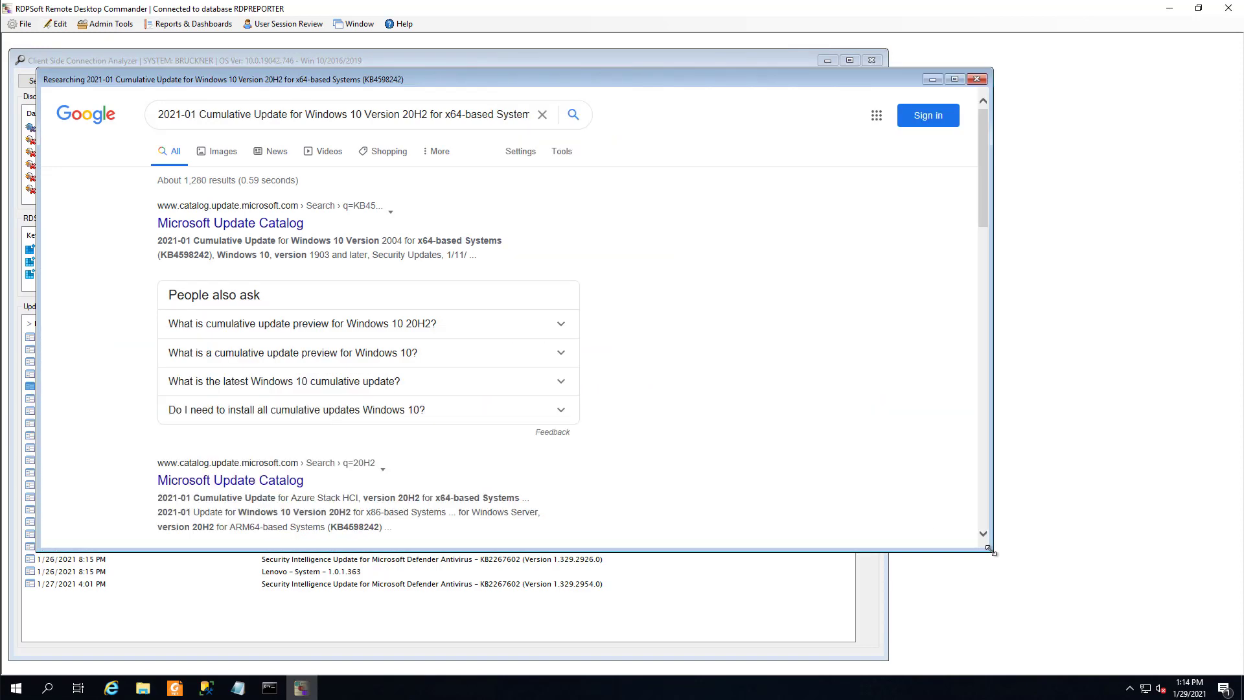
scroll(777, 296, down, 4)
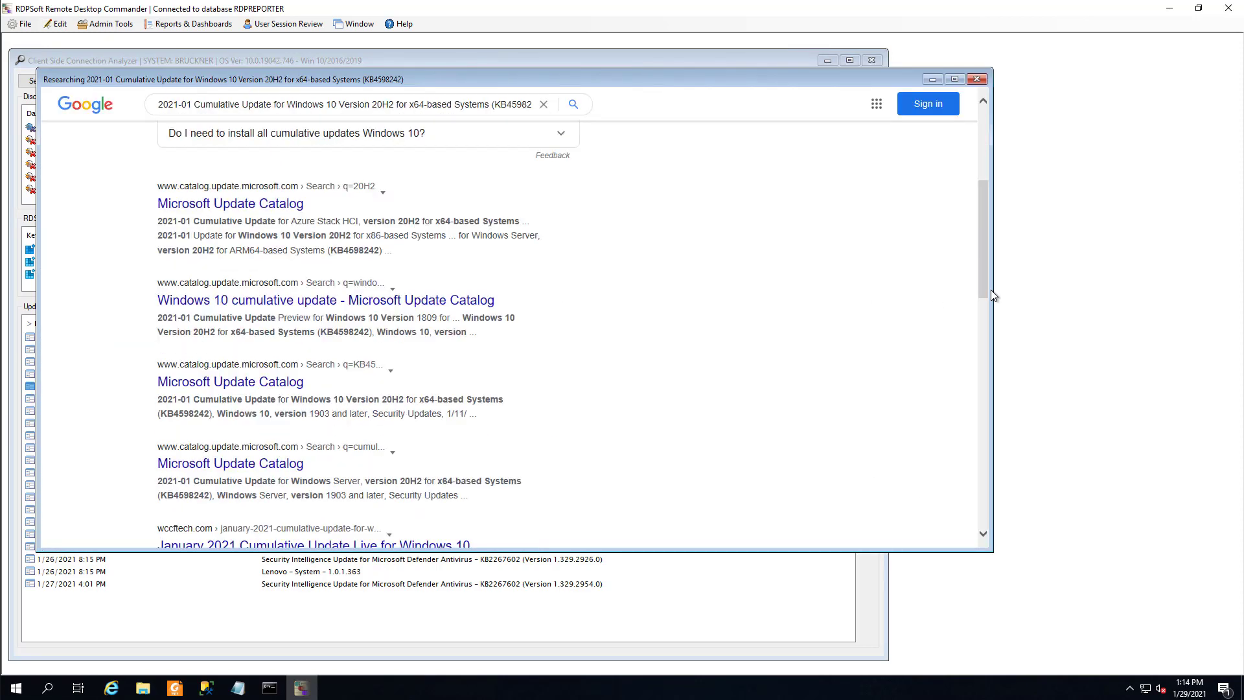
drag(979, 247, 995, 165)
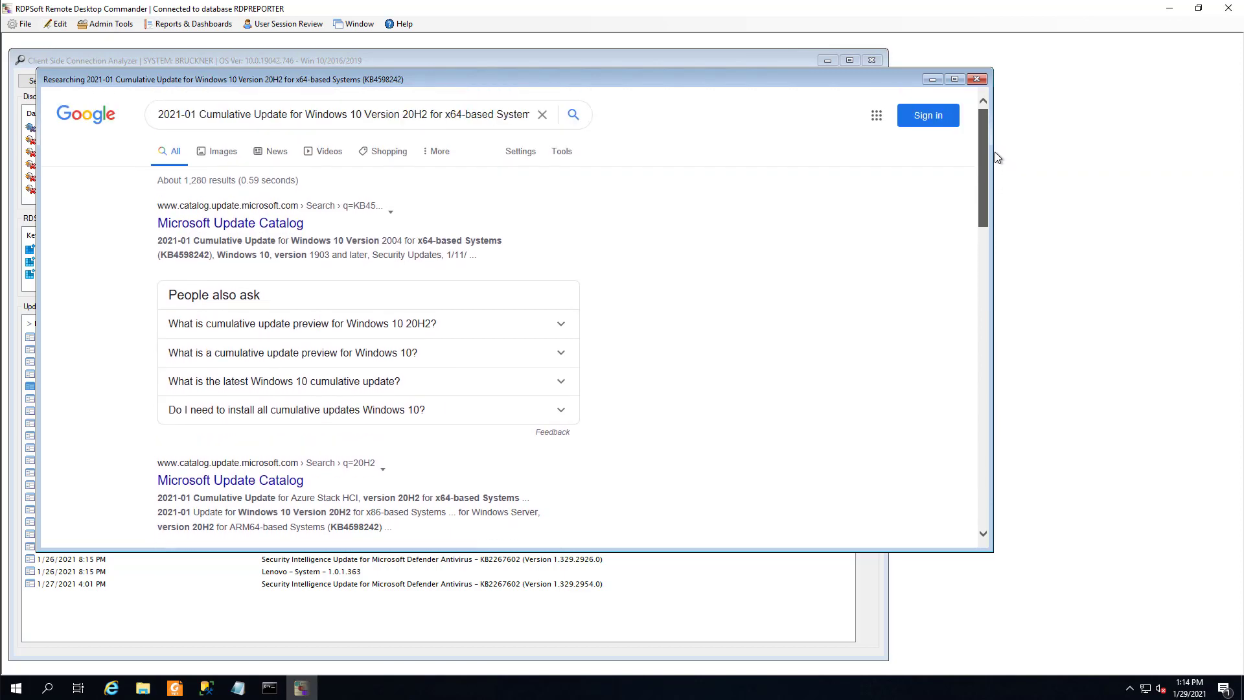
click(977, 79)
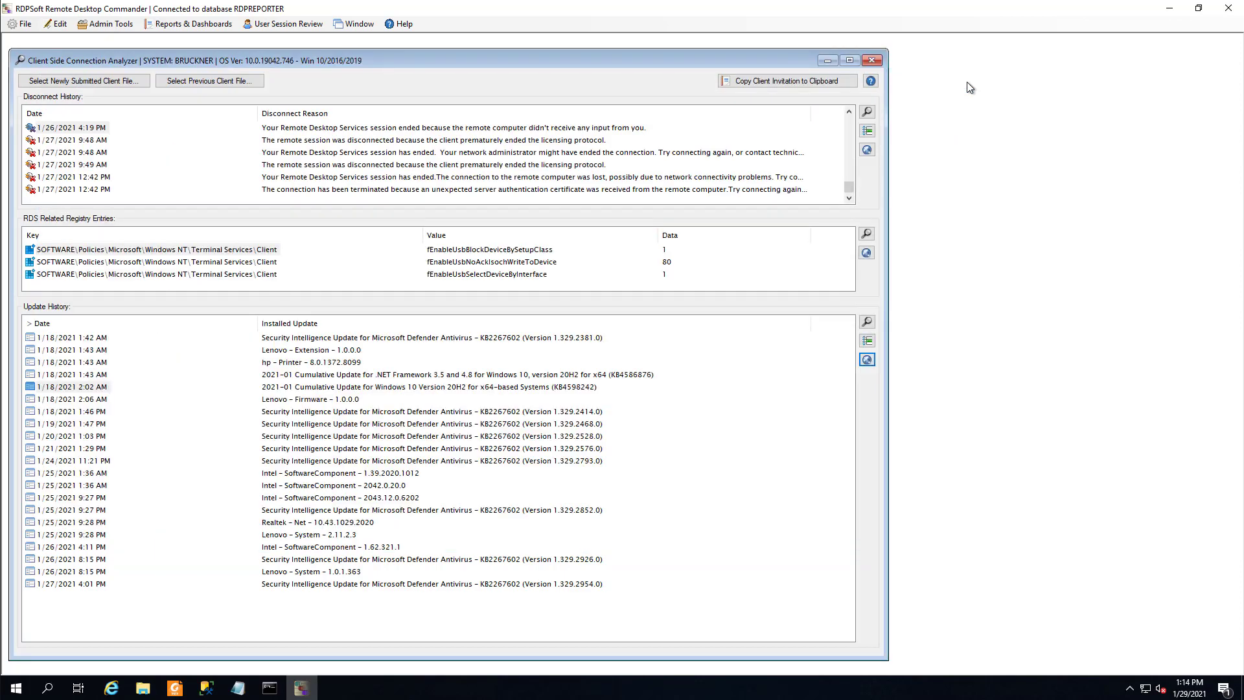
click(75, 189)
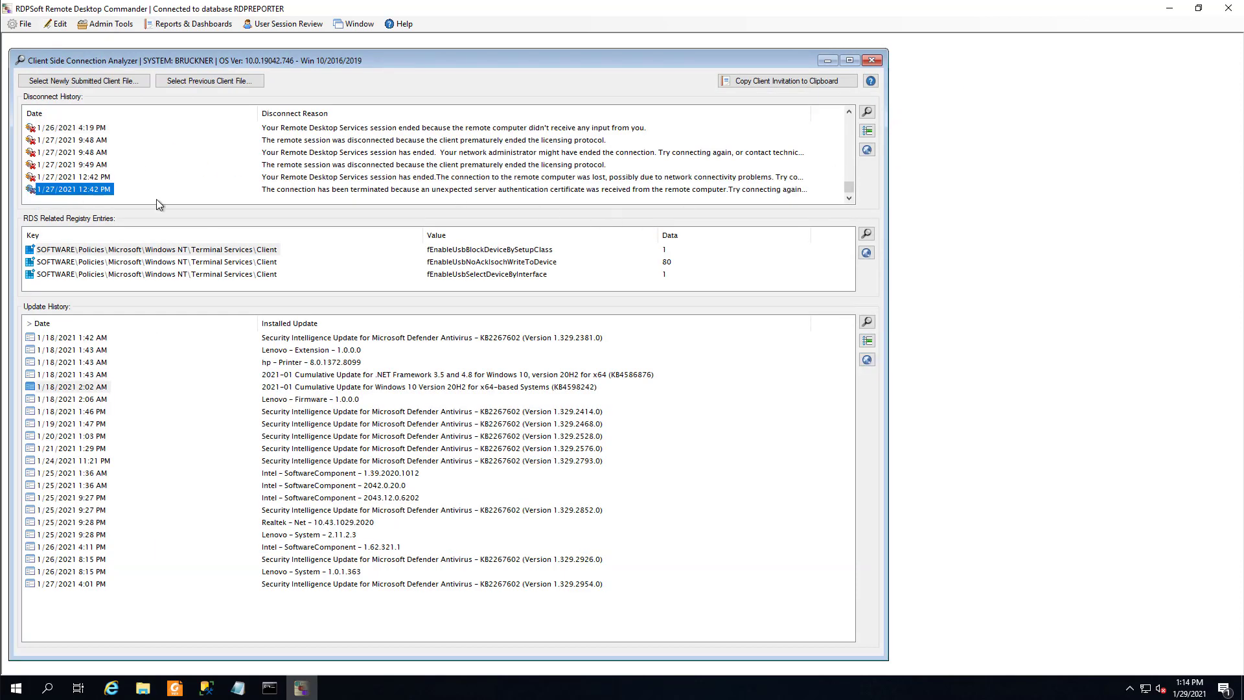
click(867, 150)
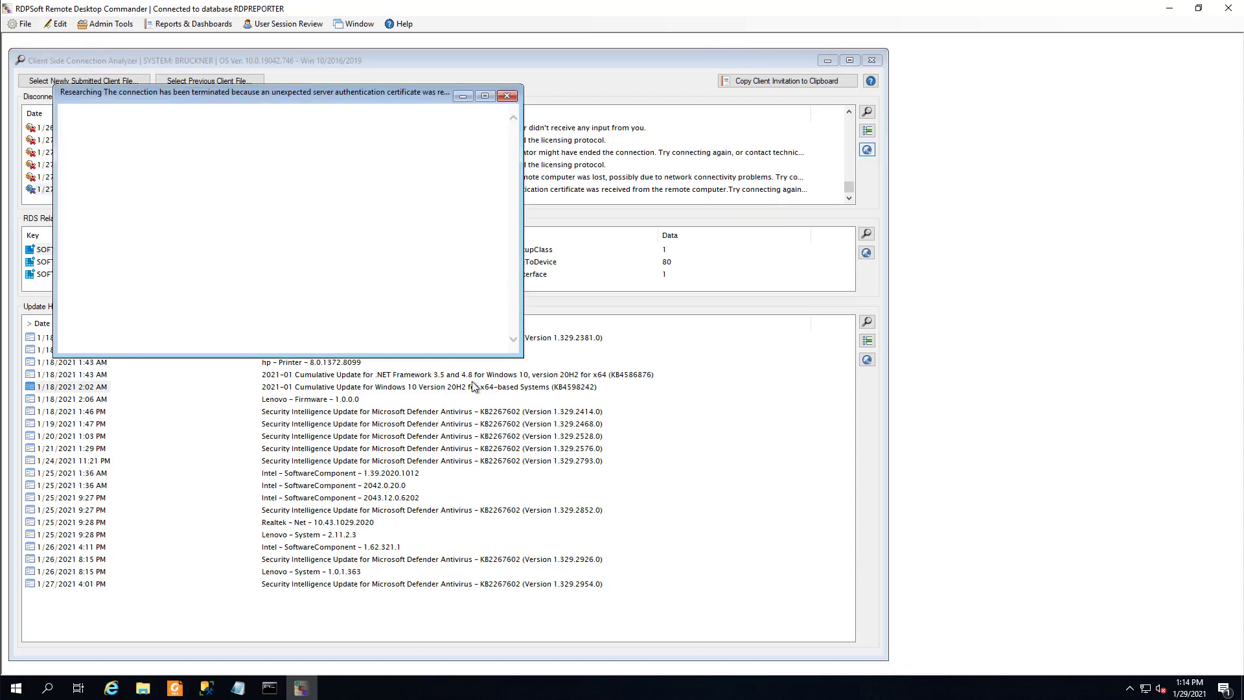
drag(524, 357, 827, 554)
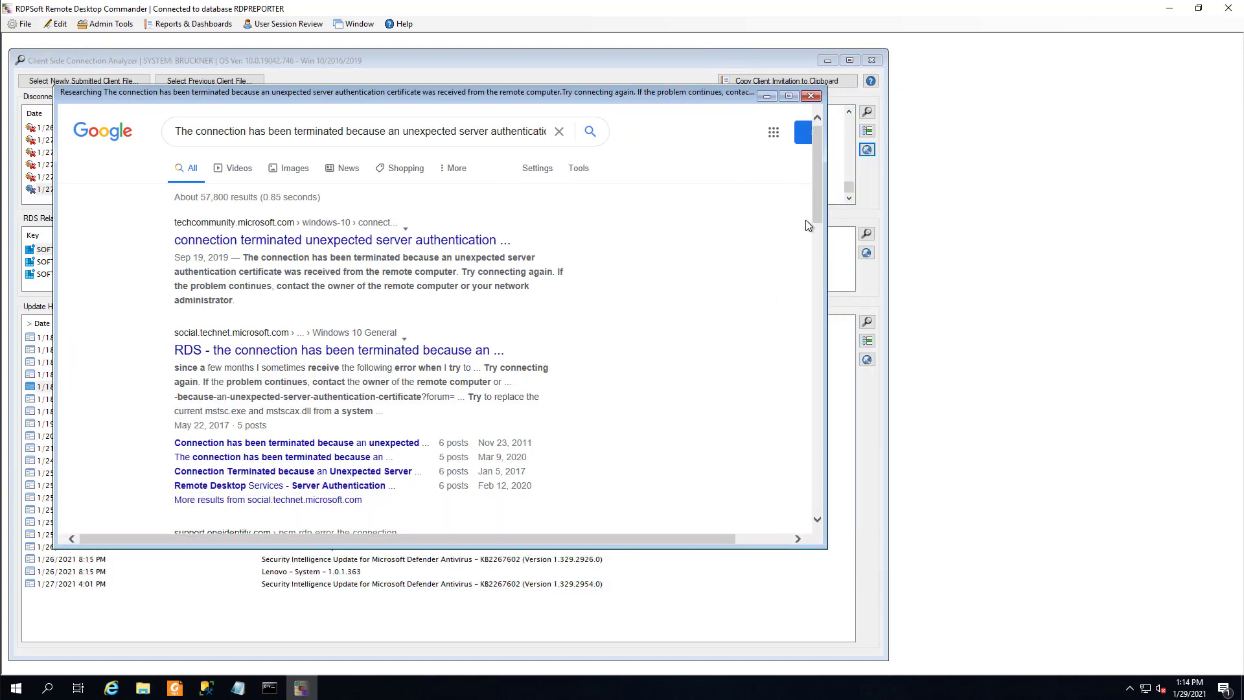
mouse_move(817, 204)
mouse_down()
mouse_move(815, 256)
mouse_move(821, 195)
mouse_up()
click(810, 97)
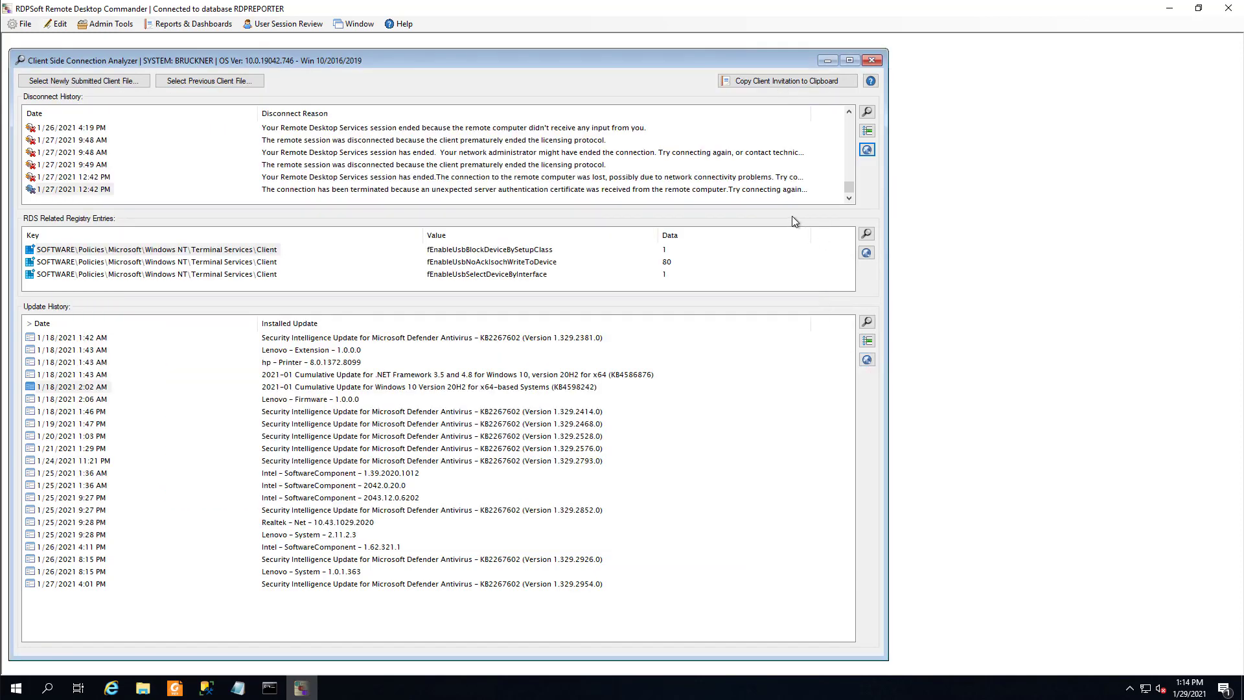
Step: Search the update history for 'Defender' to highlight all Defender updates
click(867, 322)
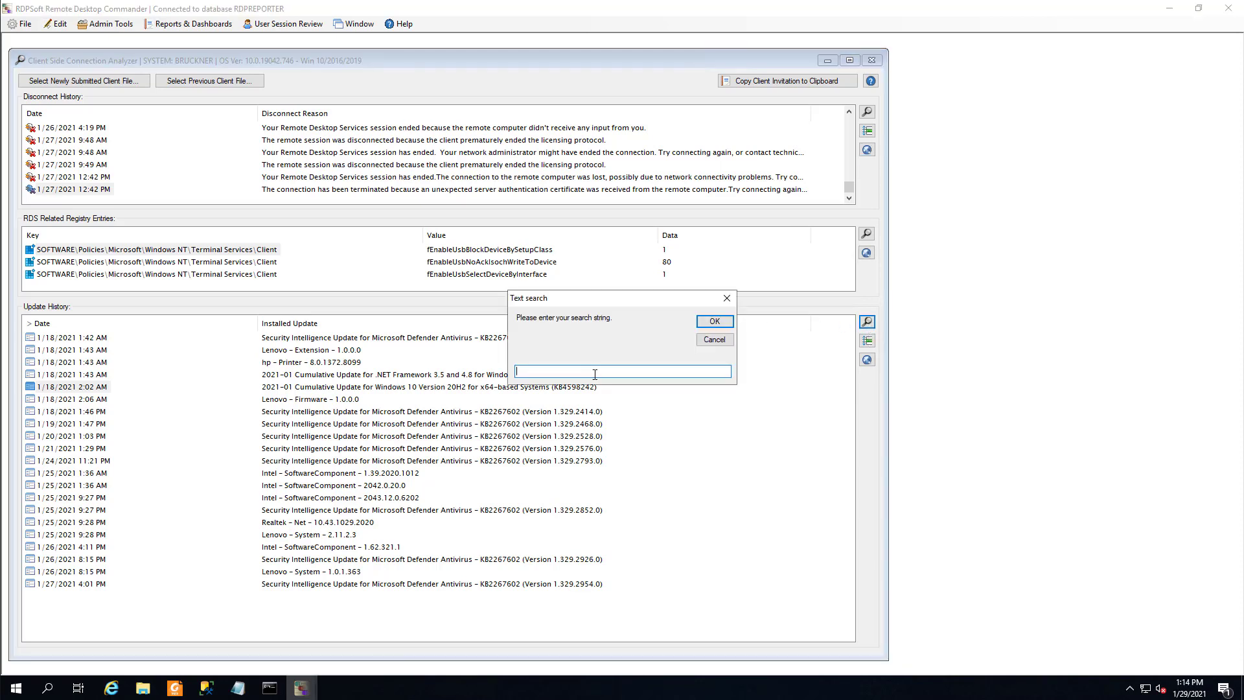
text(Defender)
click(714, 322)
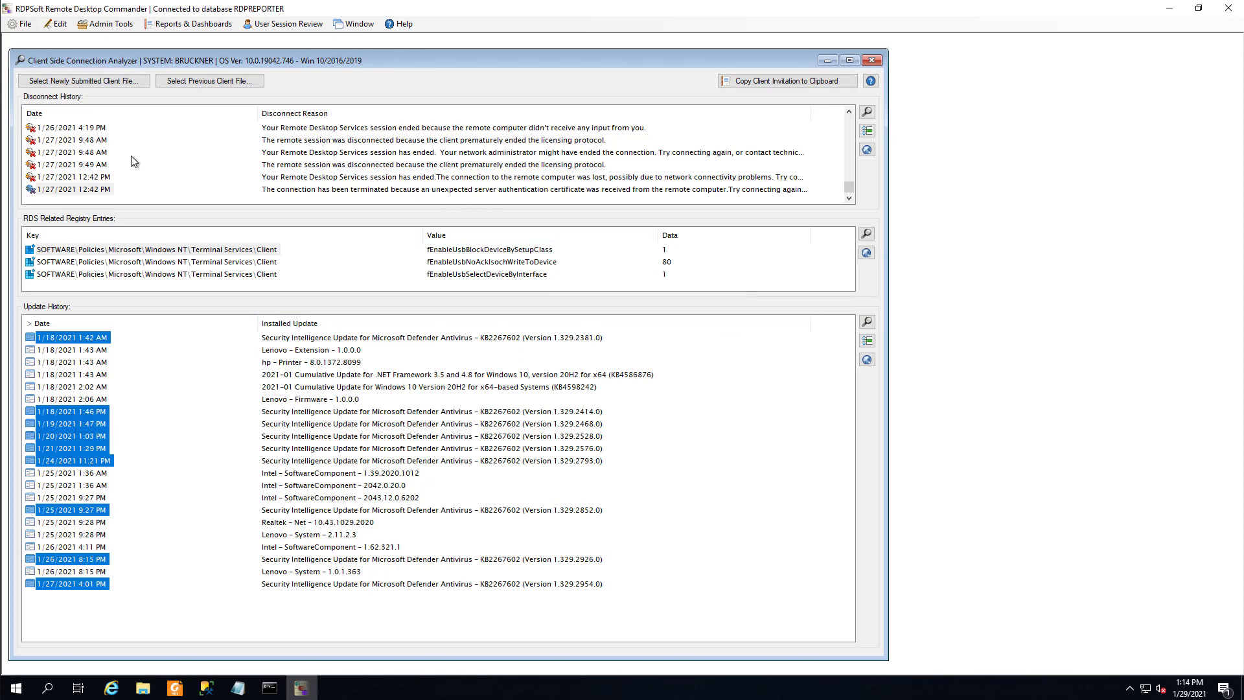
Step: Search disconnect reasons for 'any input', finding the 1/26/2021 4:19 PM disconnect
click(89, 165)
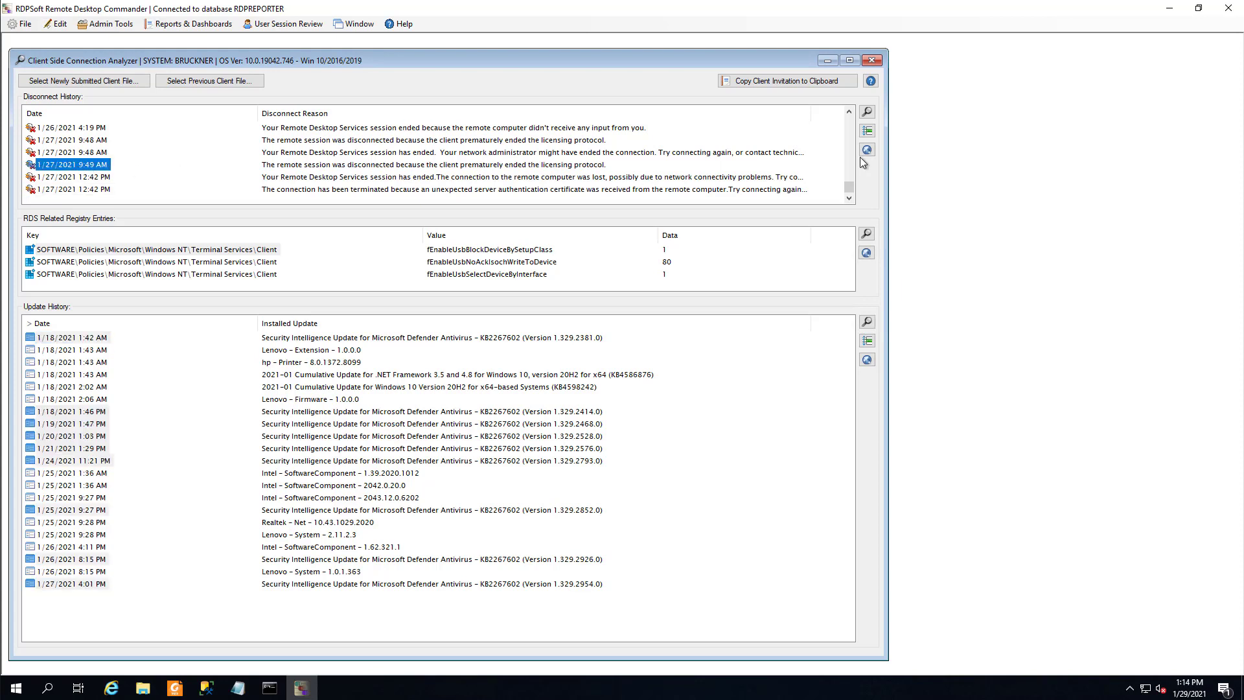
click(867, 113)
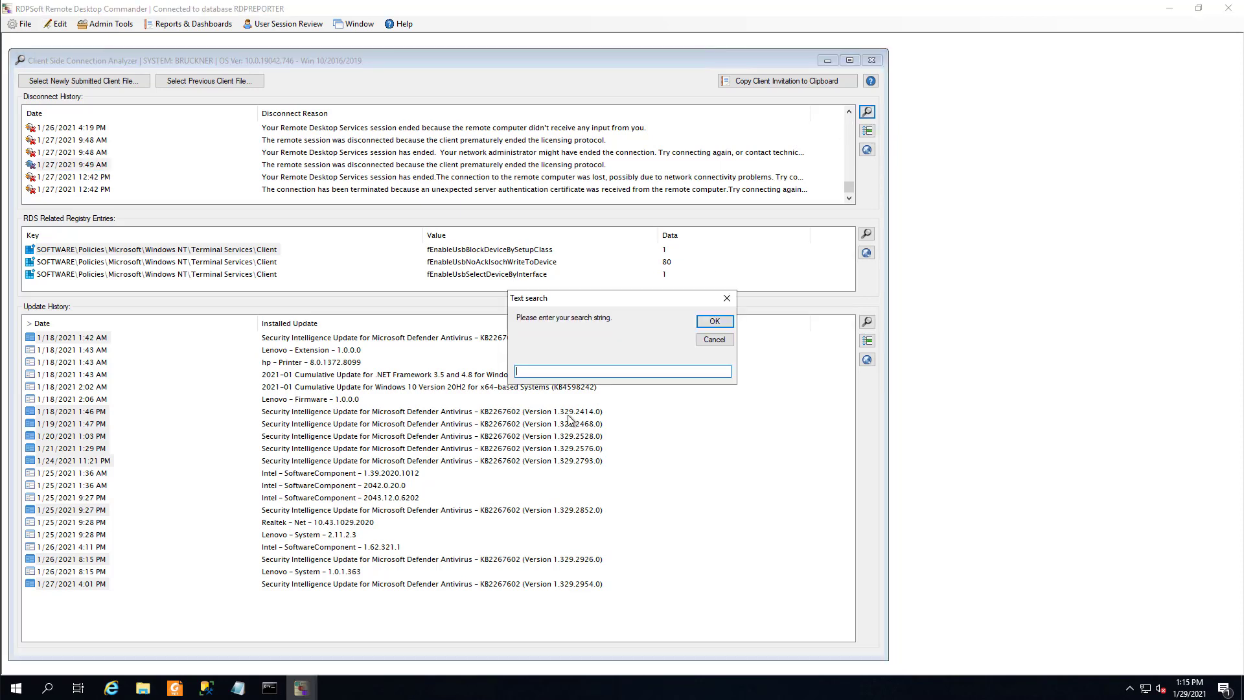
text(any input)
click(715, 322)
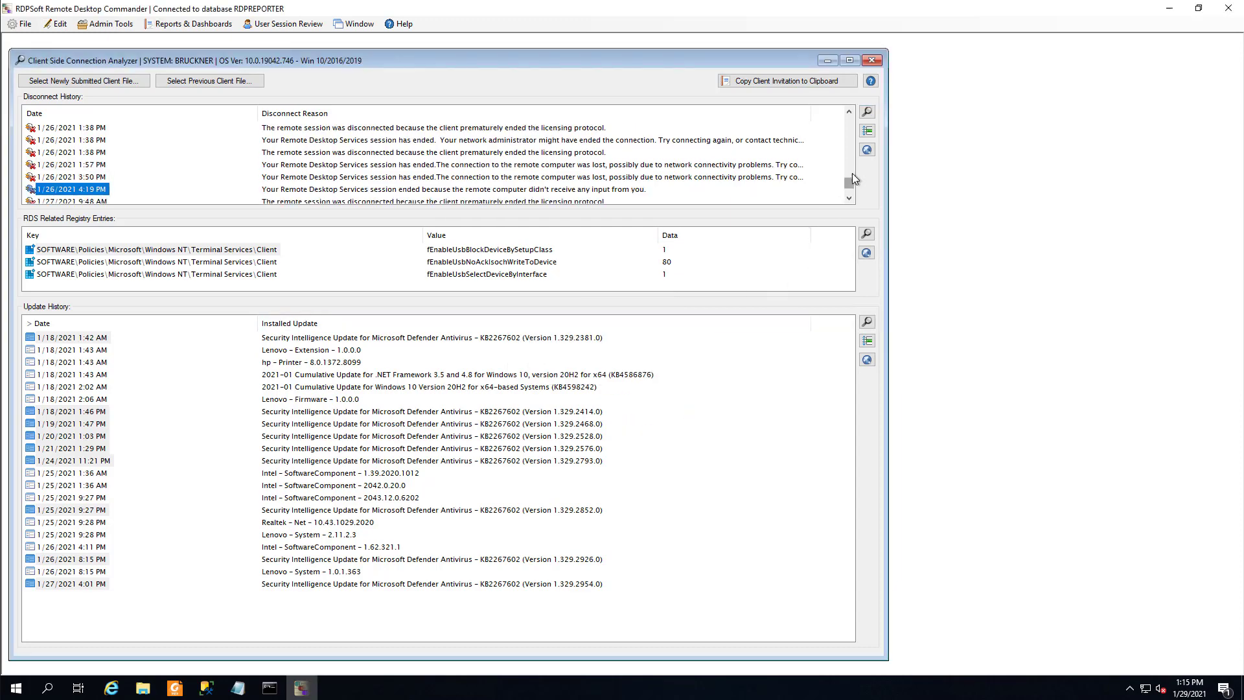
click(850, 198)
click(849, 196)
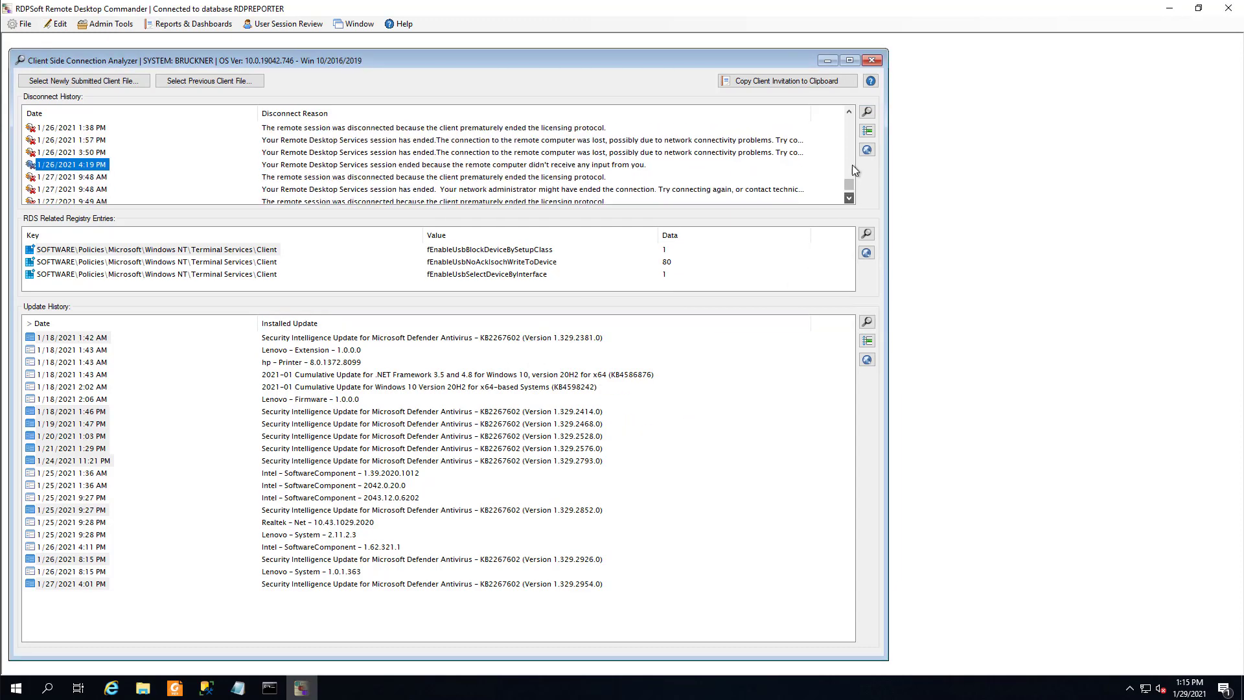
scroll(851, 160, up, 2)
scroll(849, 149, up, 10)
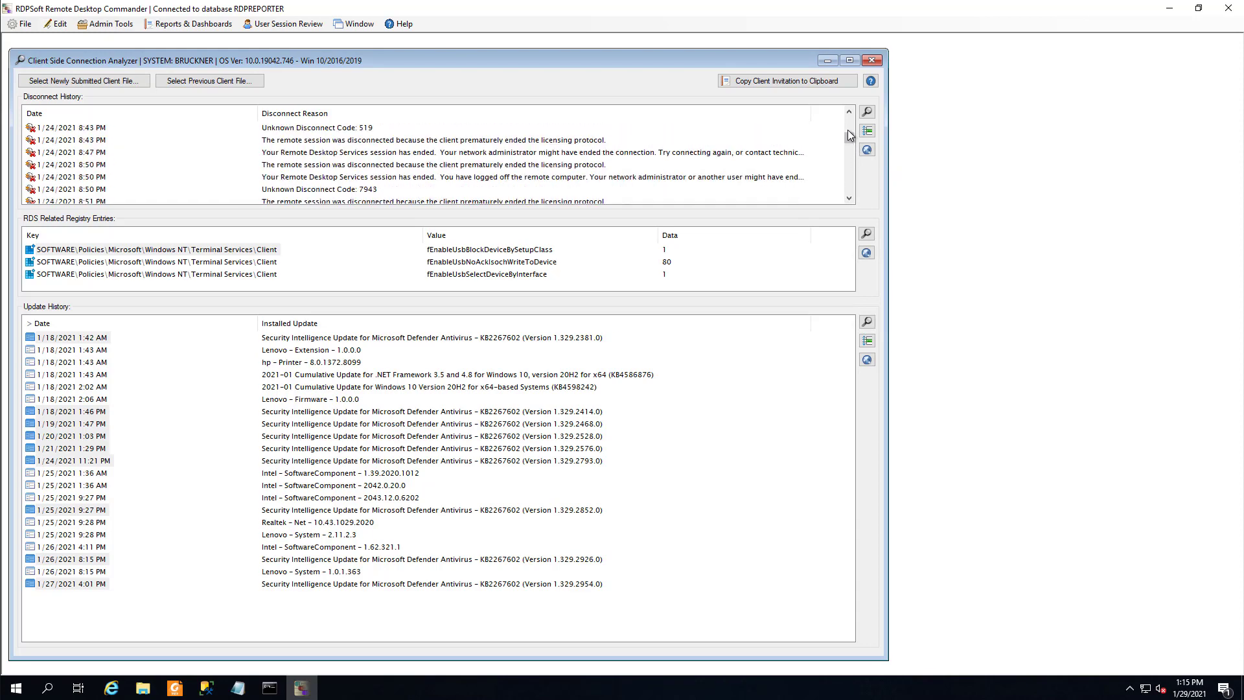
scroll(848, 177, down, 5)
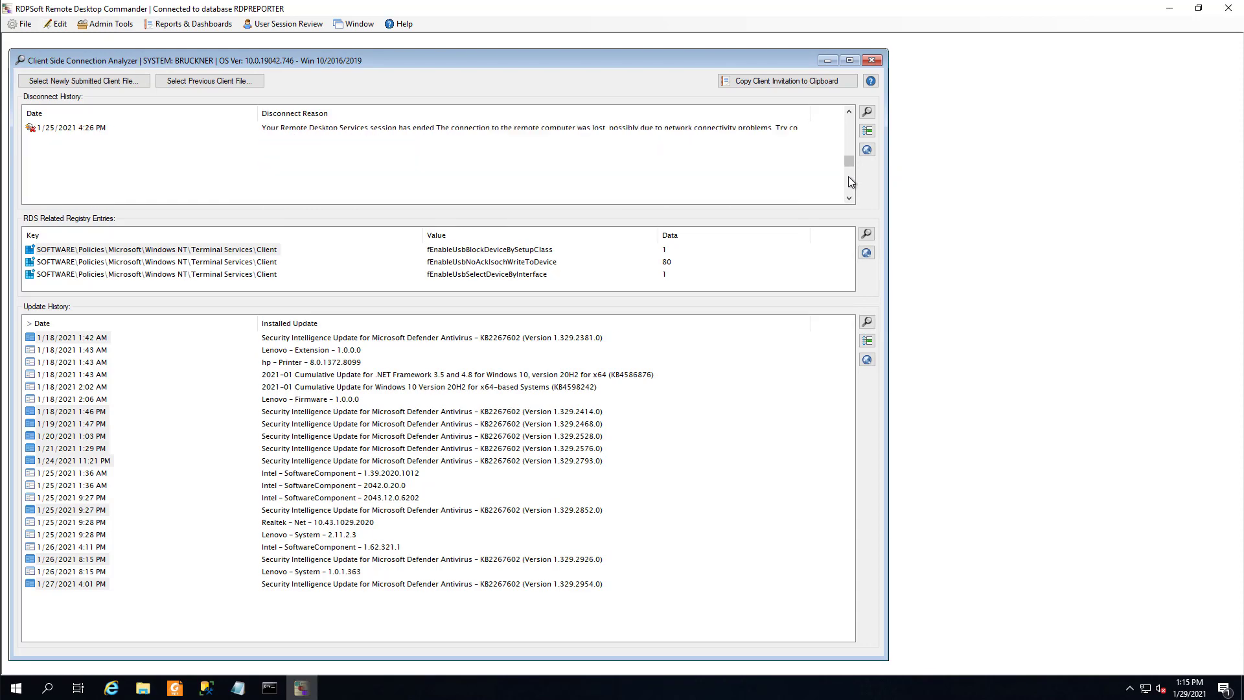